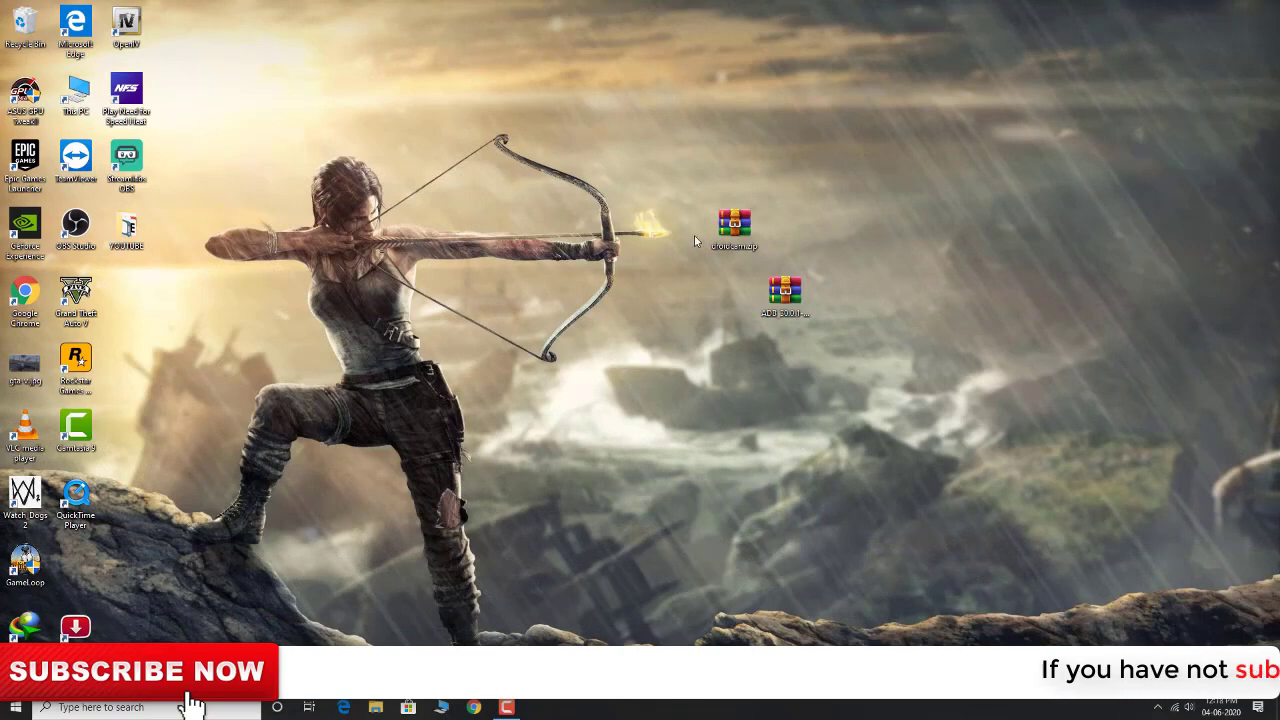
Step: Spread the two zip archives apart on the desktop and extract droidcam.zip into its own droidcam folder
mouse_move(716, 218)
left_mouse_down()
mouse_move(765, 196)
mouse_move(722, 200)
left_mouse_up()
left_click_drag(795, 305, 826, 262)
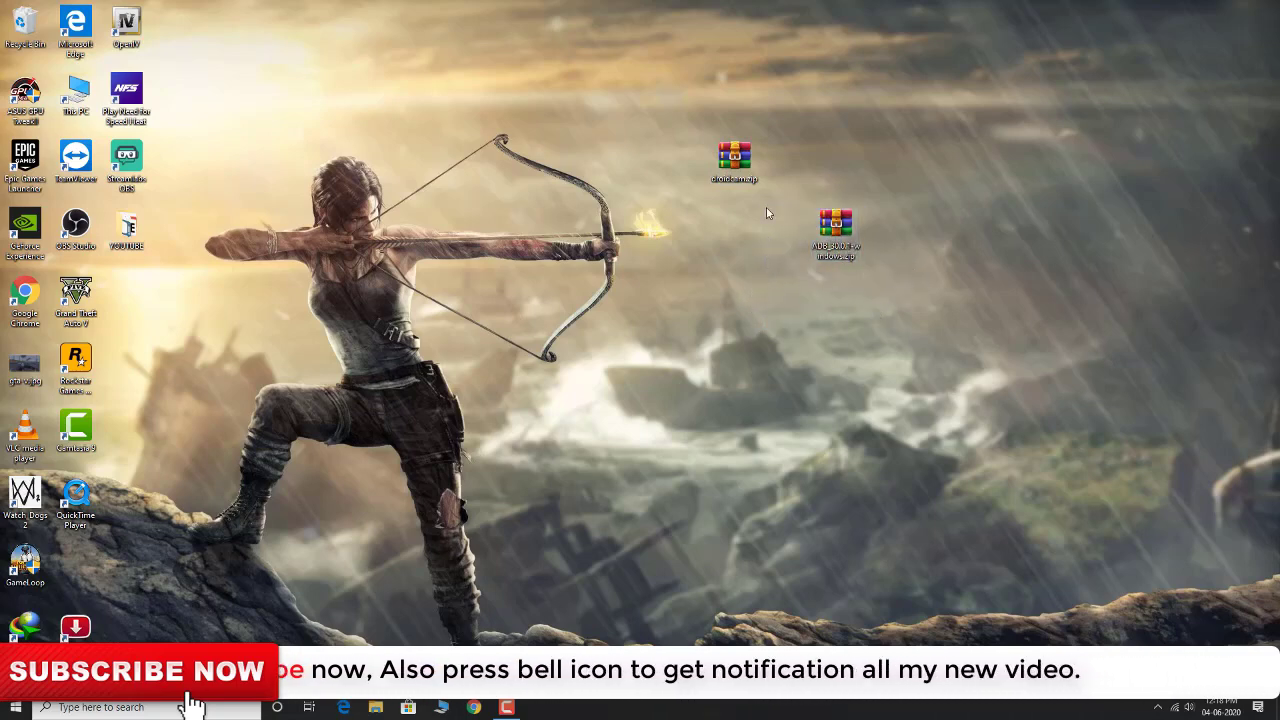
right_click(744, 157)
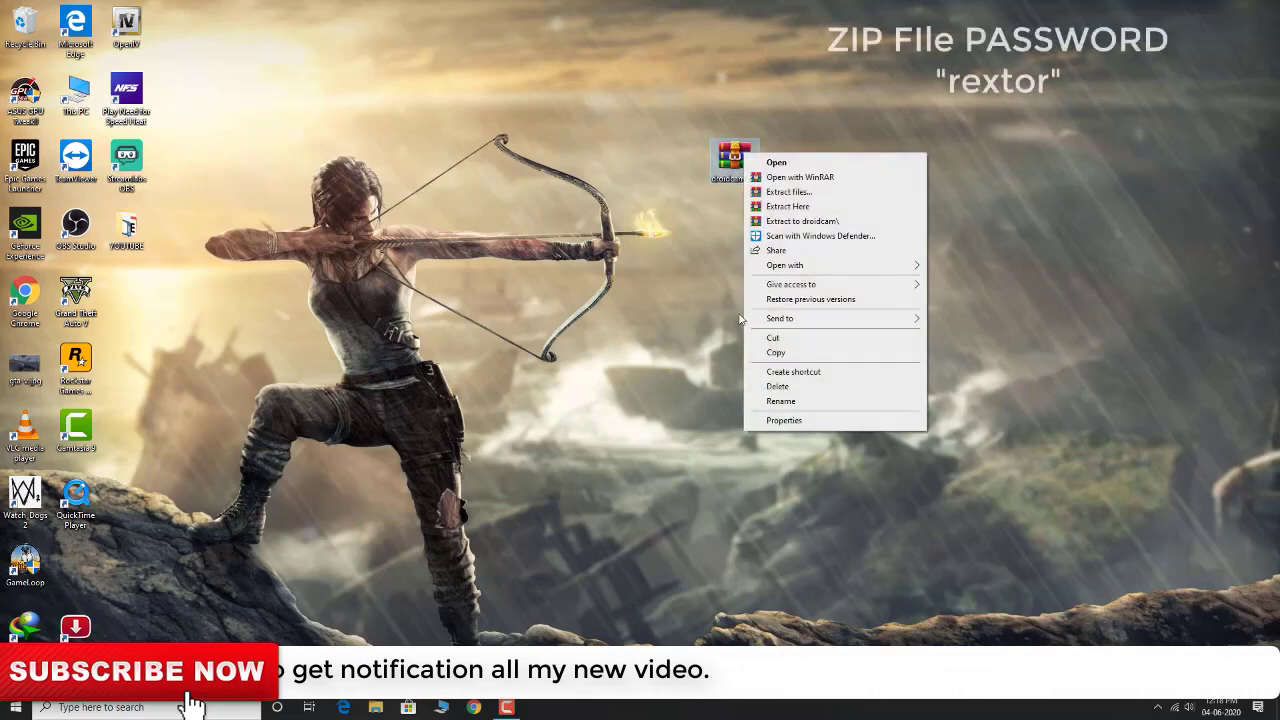
left_click(800, 220)
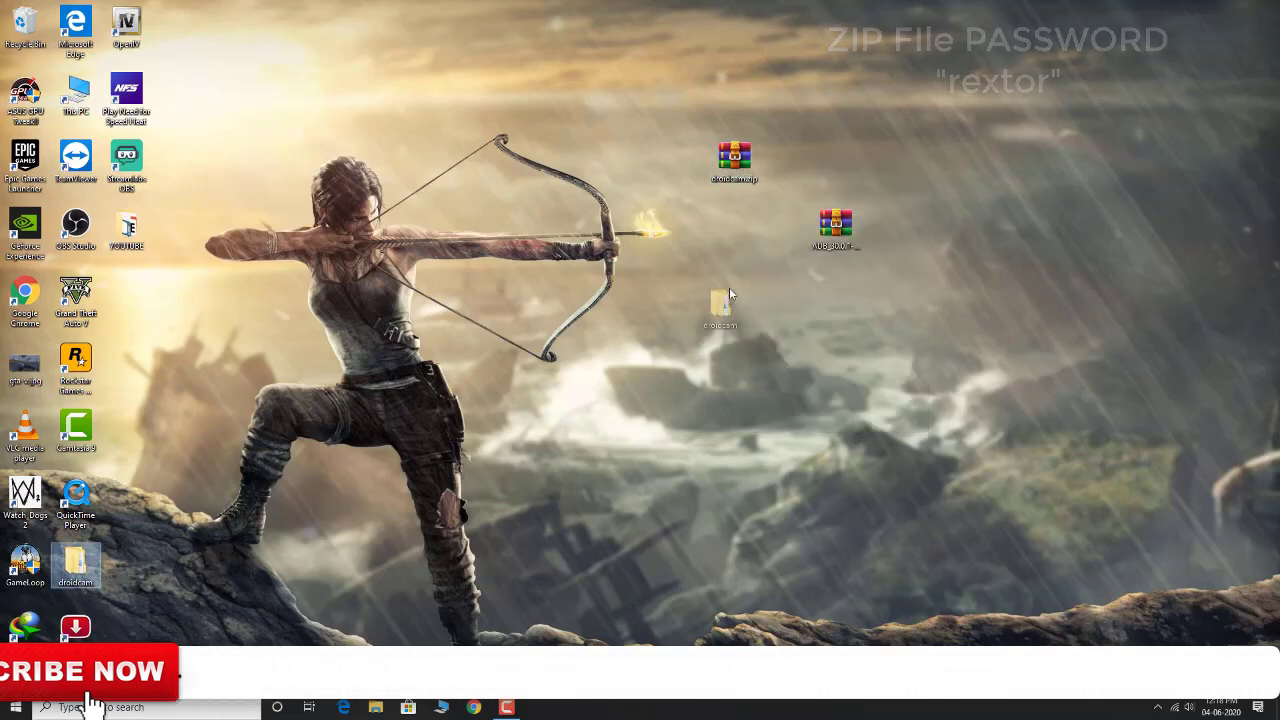
Step: Open the nested droidcam folder inside the extracted folder and widen the Name column for the long APK file name
double_click(734, 228)
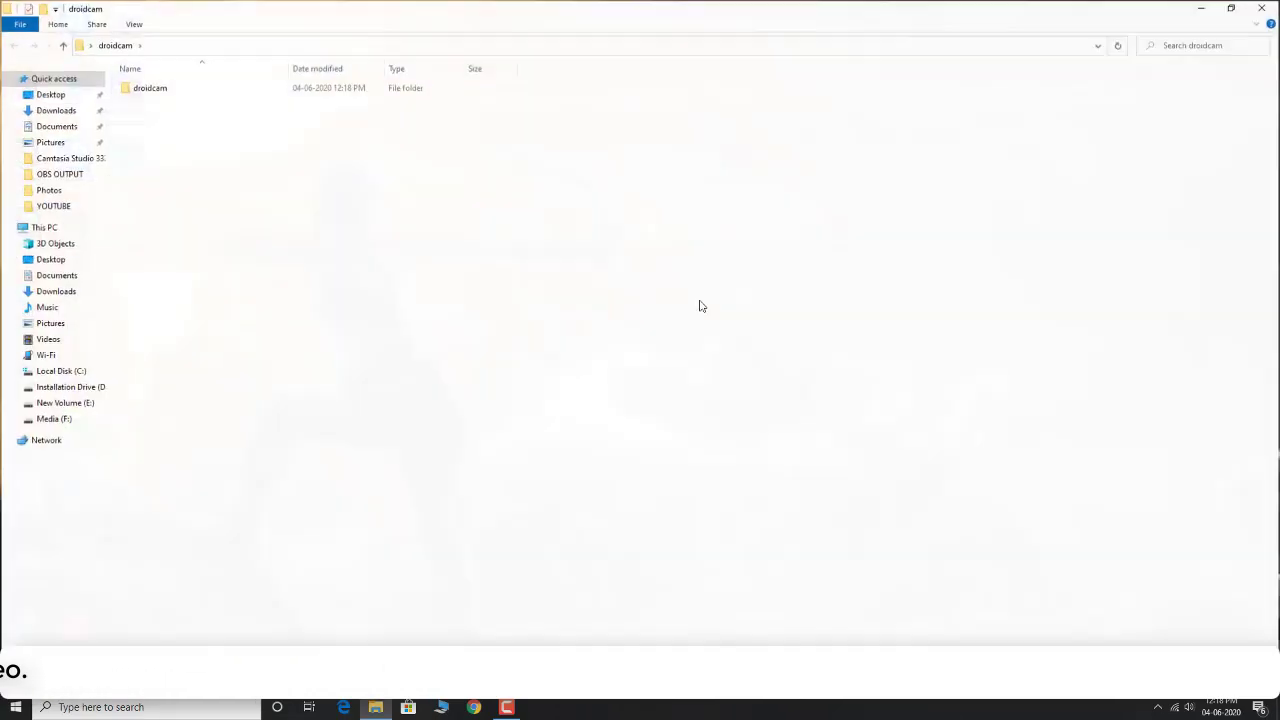
double_click(150, 88)
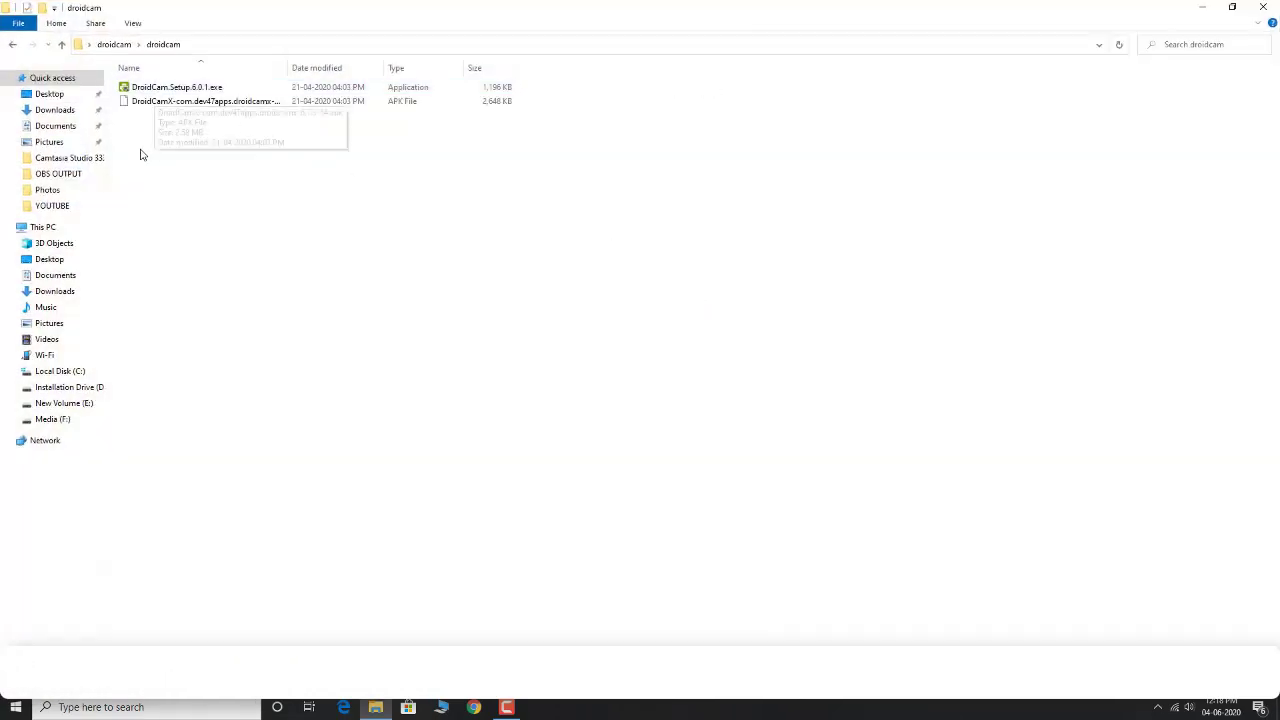
left_click(210, 101)
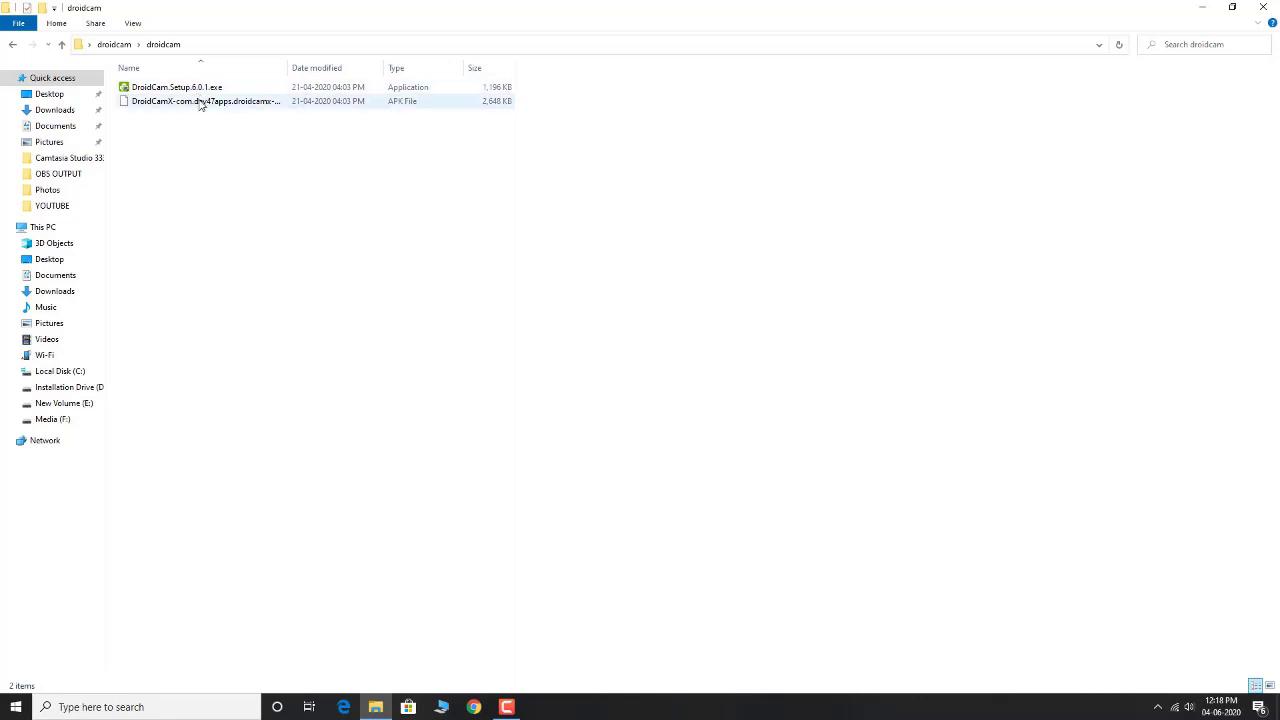
mouse_move(287, 67)
left_mouse_down()
mouse_move(383, 66)
mouse_move(305, 68)
left_mouse_up()
left_click(291, 160)
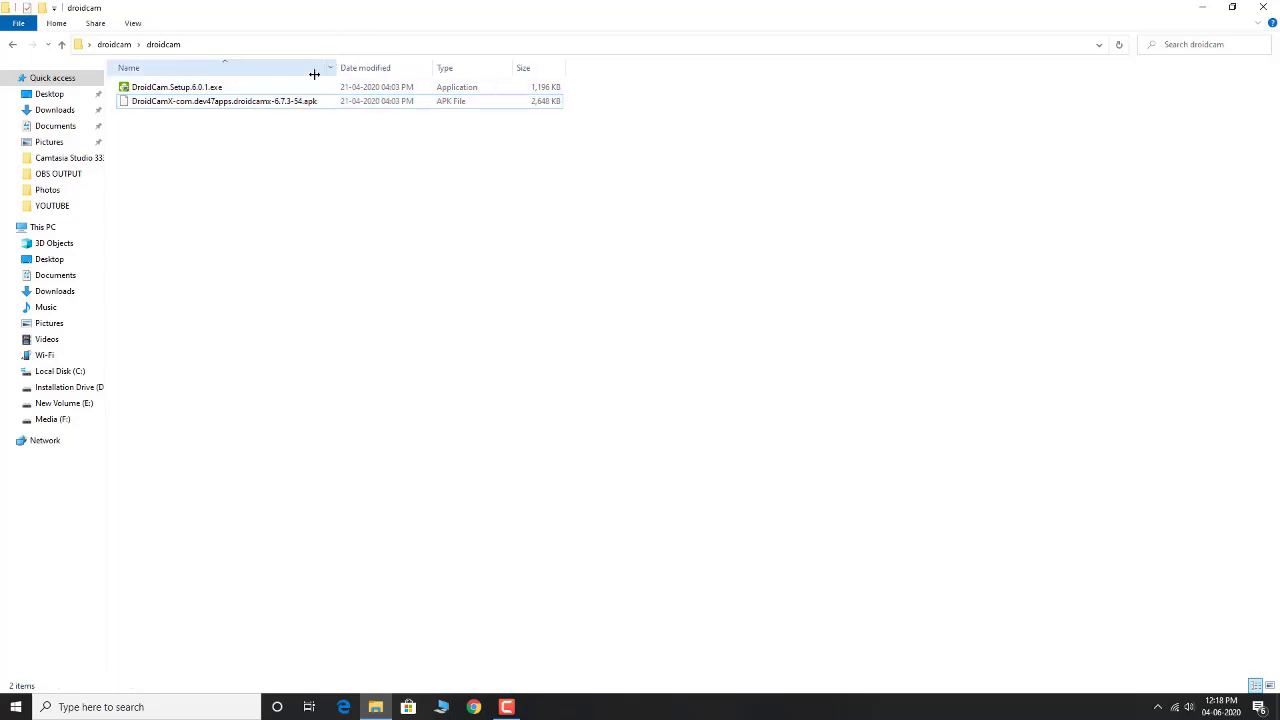
Step: Run DroidCam.Setup.6.0.1.exe and set the installation destination to the DroidCam folder on drive D
left_click(197, 90)
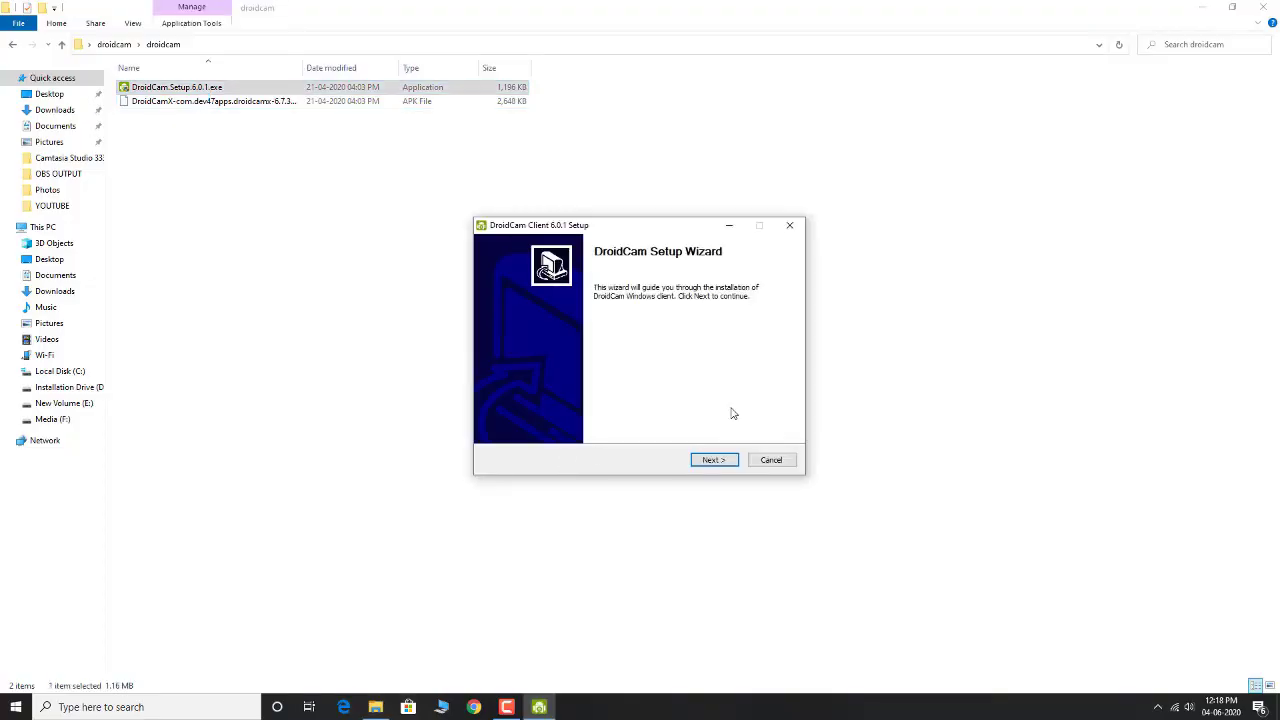
left_click(713, 458)
left_click(706, 464)
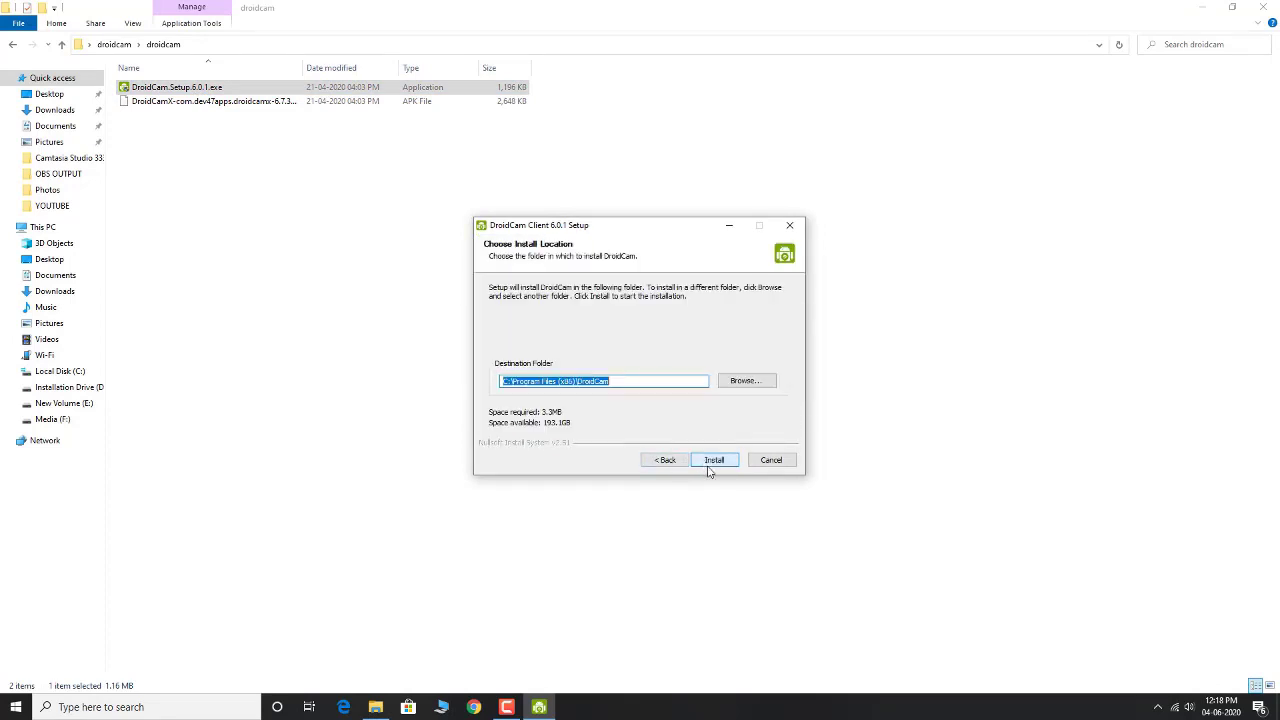
left_click(743, 386)
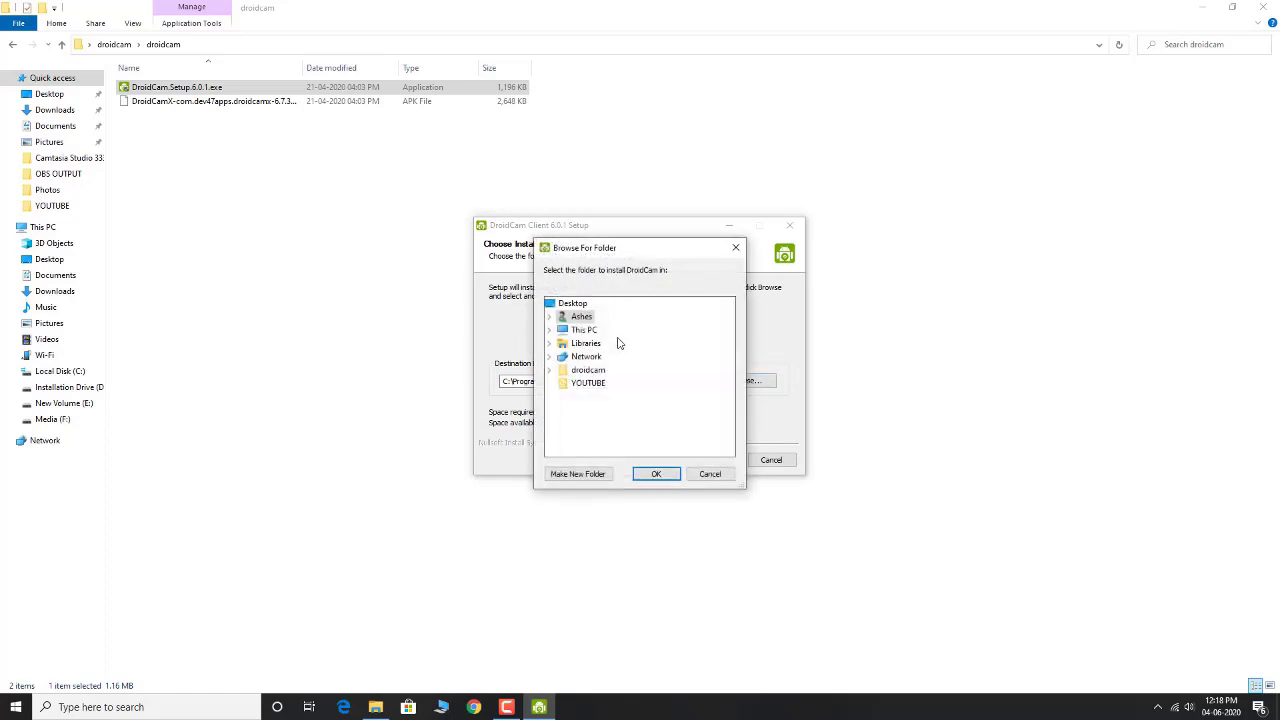
left_click(549, 333)
scroll(640, 400, "down", 2)
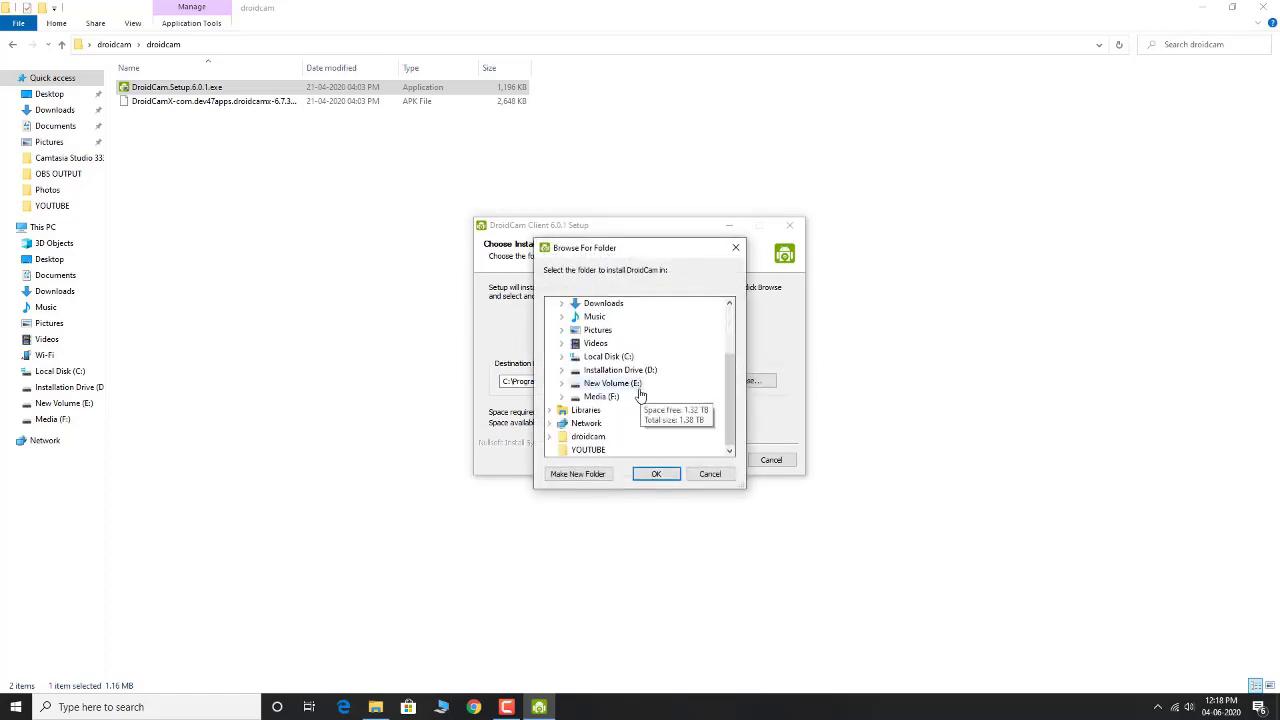
left_click(570, 375)
left_click(614, 330)
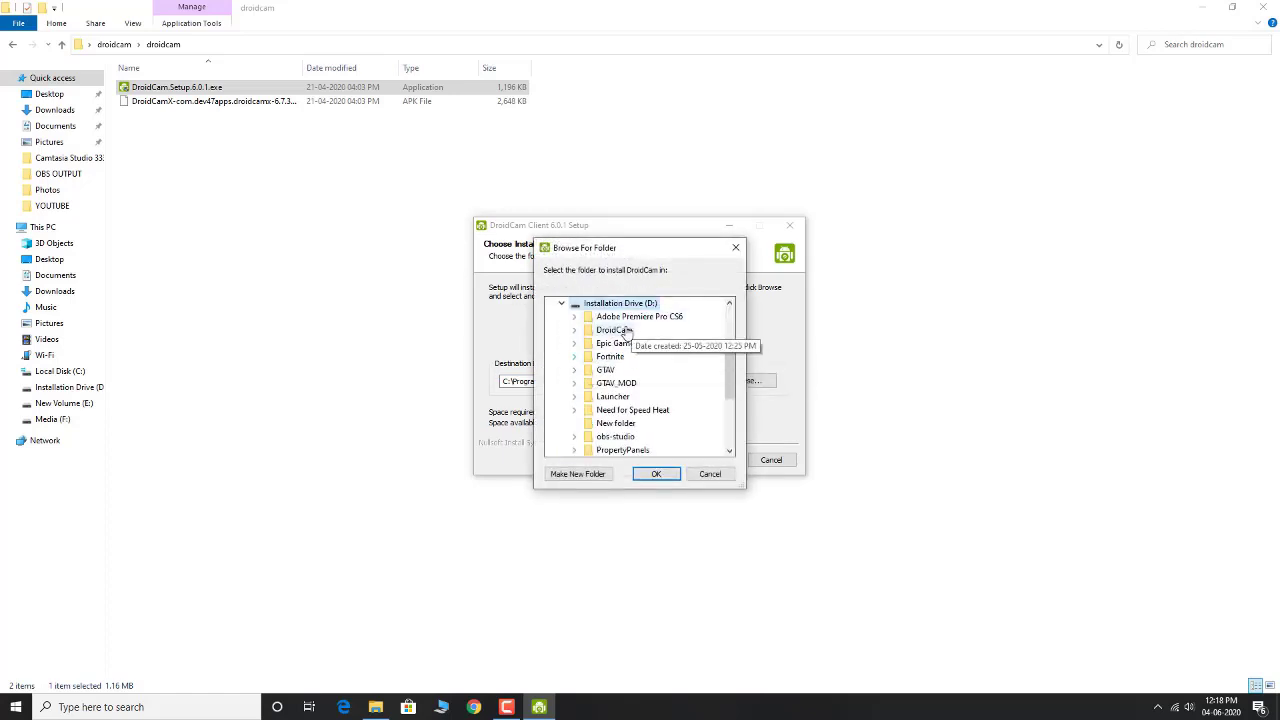
scroll(622, 340, "up", 3)
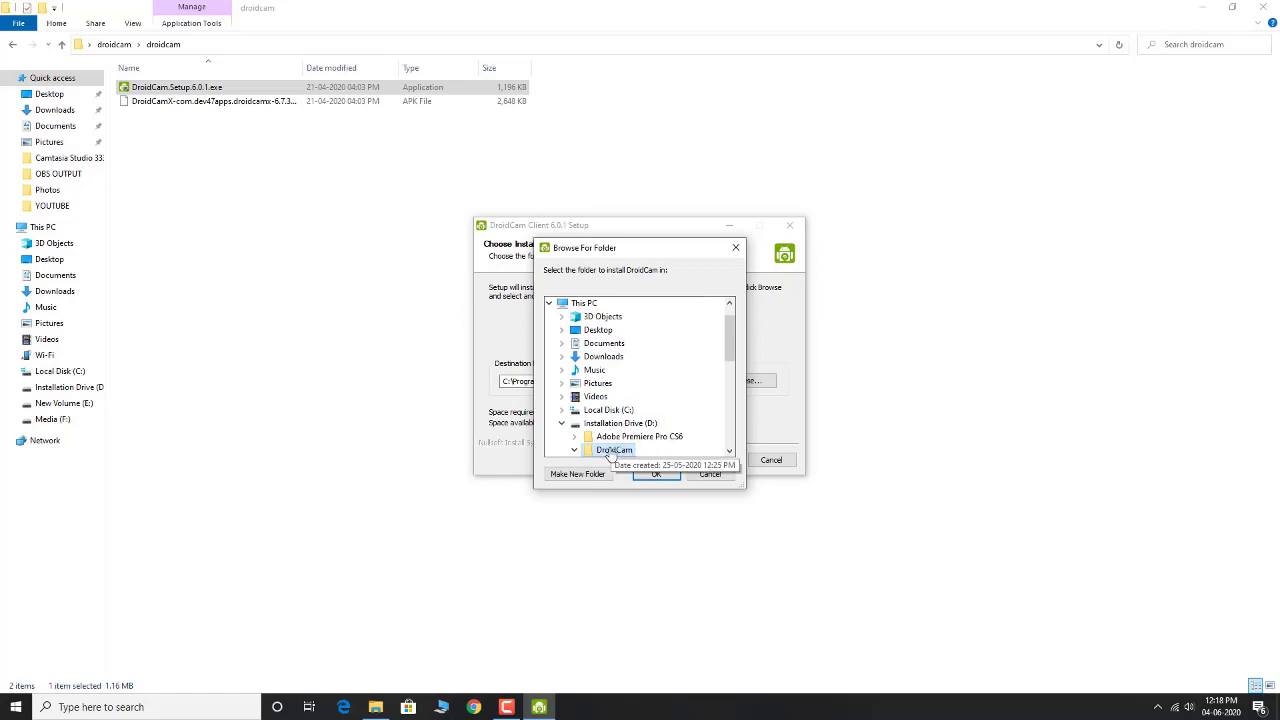
left_click(659, 475)
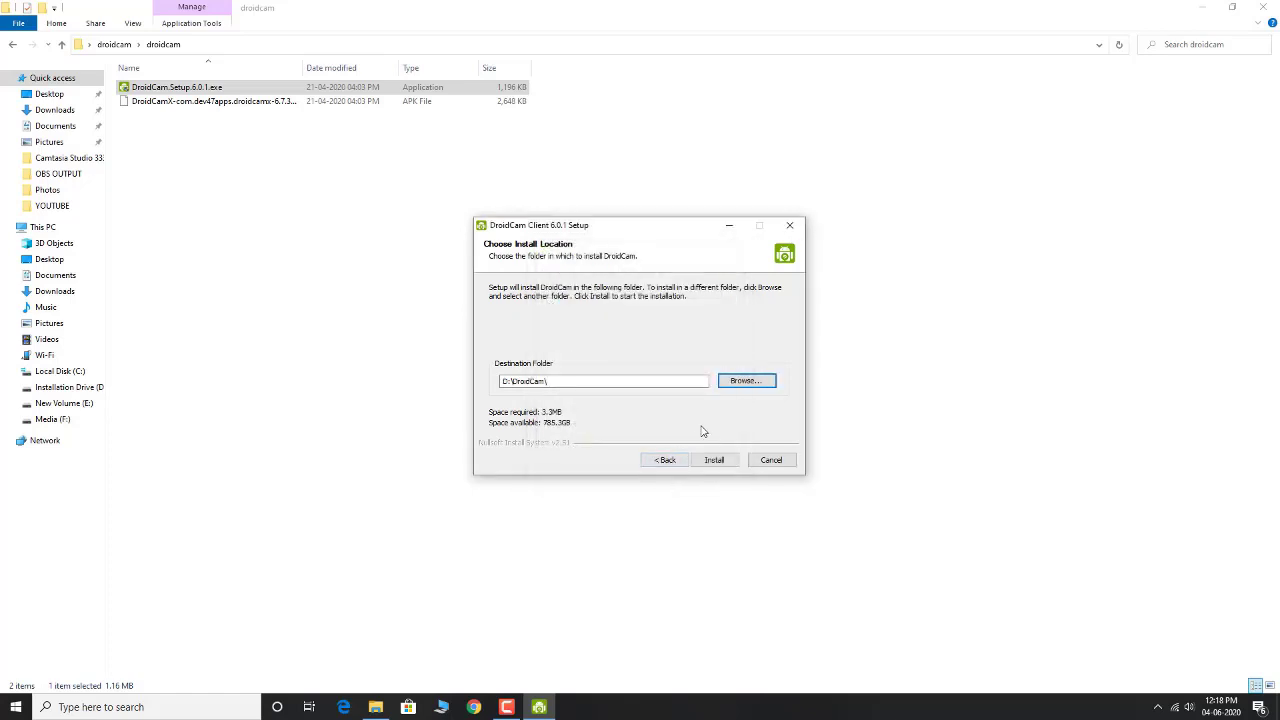
Step: Install DroidCam, finish the setup wizard and close the folder window
left_click(714, 460)
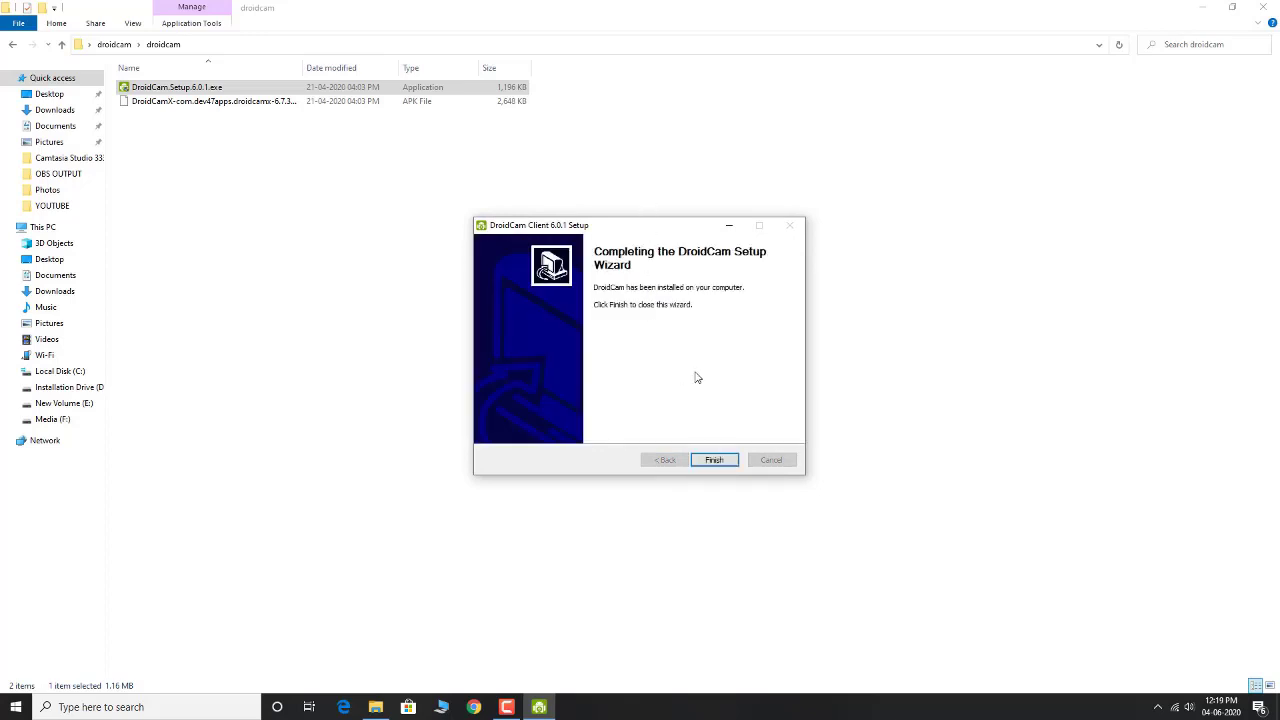
left_click(714, 460)
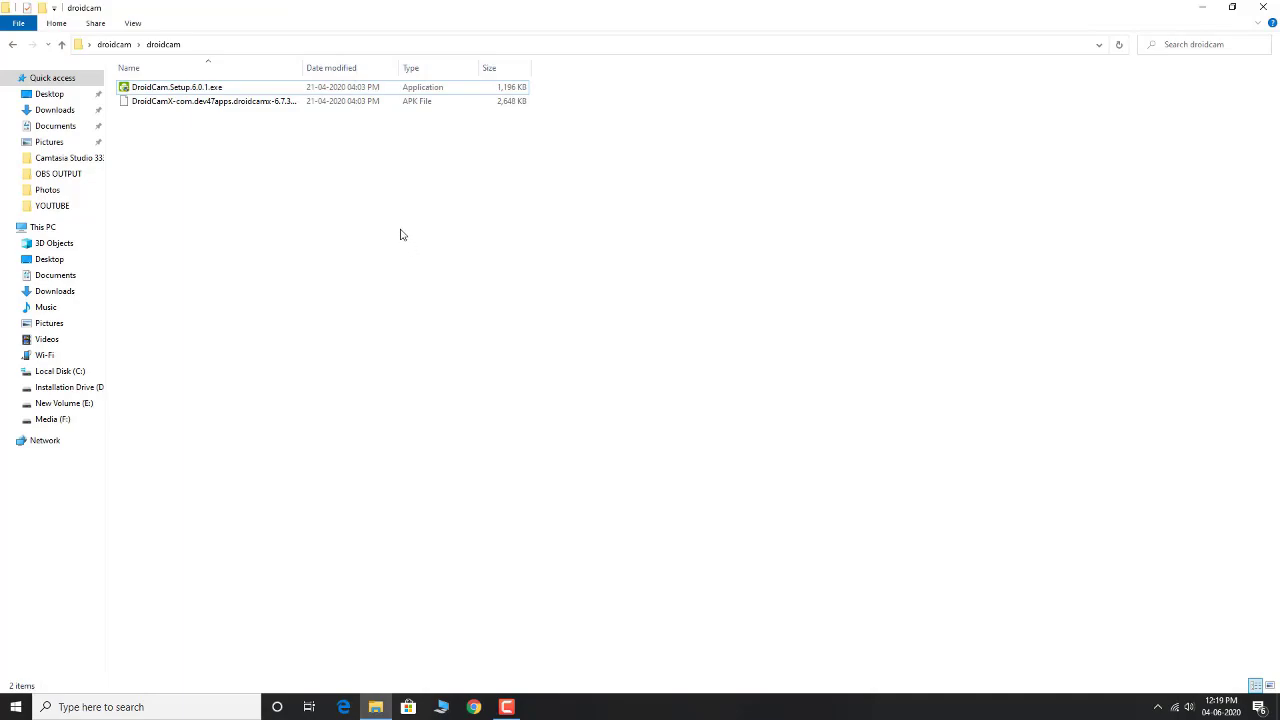
left_click(1263, 7)
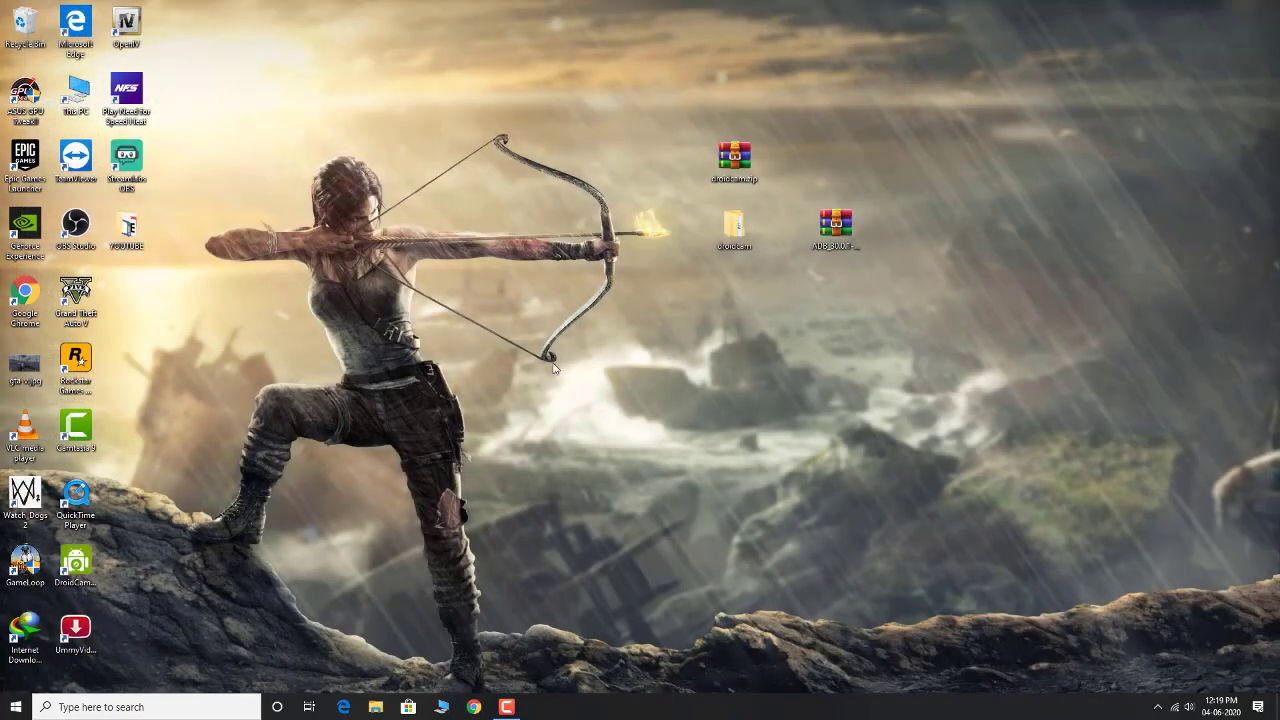
Step: Move the new DroidCam shortcut to a free area of the desktop and launch the client from it
left_click_drag(75, 560, 582, 90)
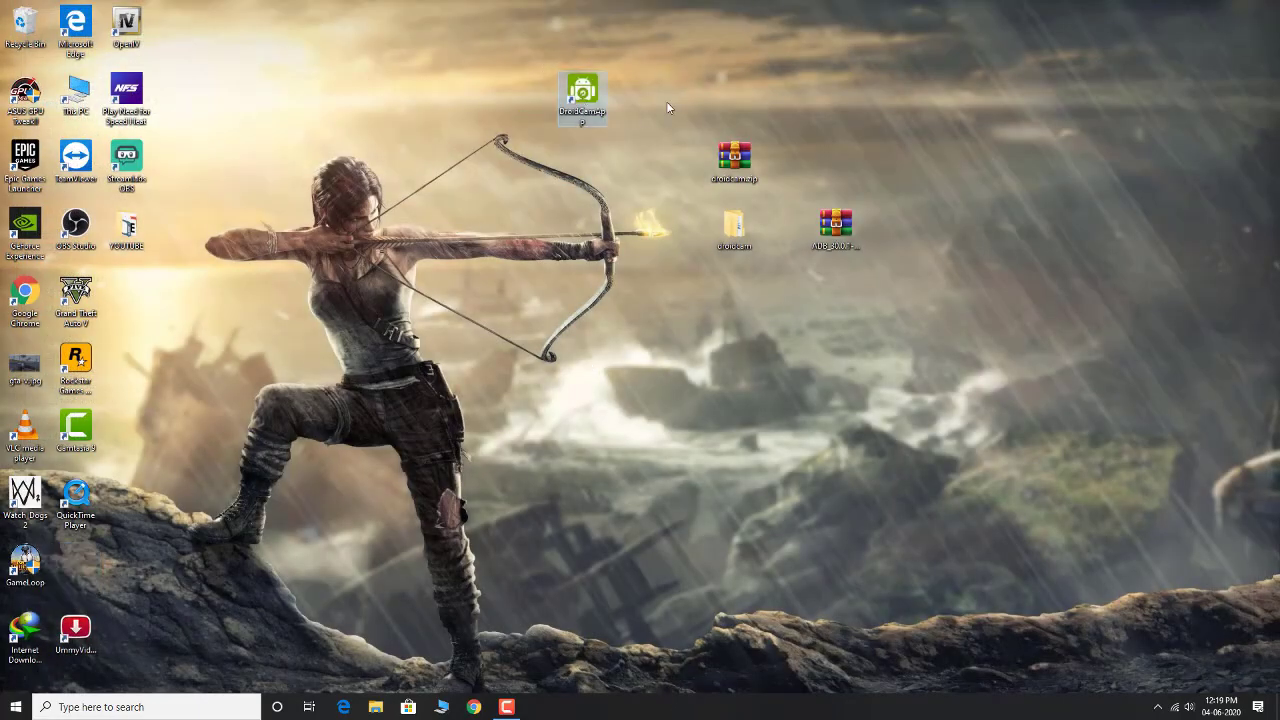
double_click(586, 92)
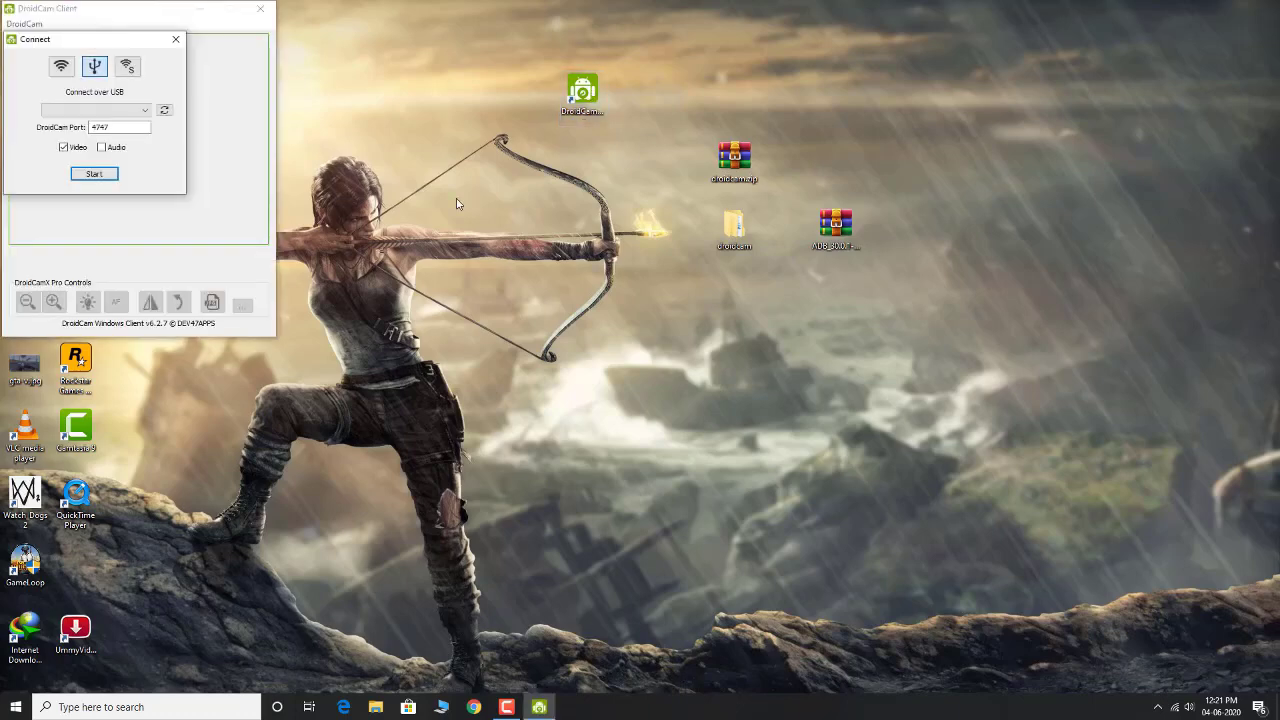
left_click_drag(112, 45, 209, 58)
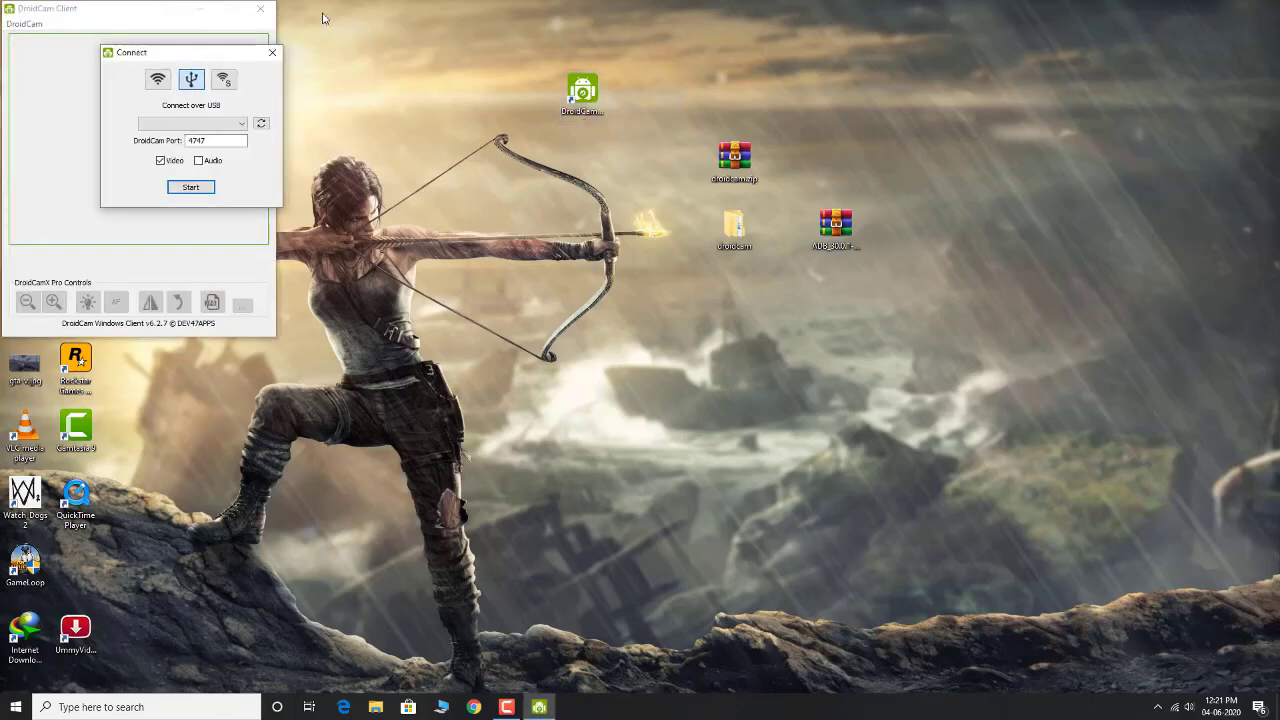
Step: Switch the DroidCam connection mode to WiFi (LAN) and try to start the connection
left_click(240, 124)
left_click(240, 124)
left_click(158, 80)
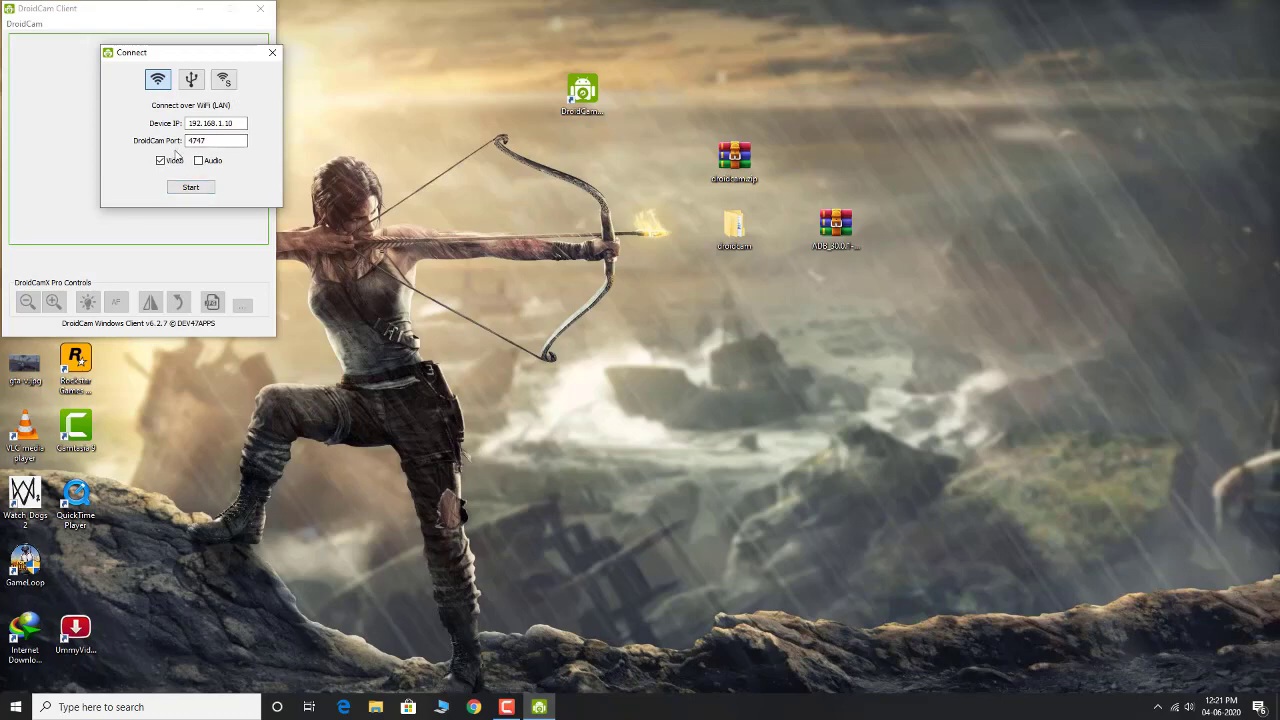
double_click(220, 122)
double_click(211, 141)
left_click(191, 187)
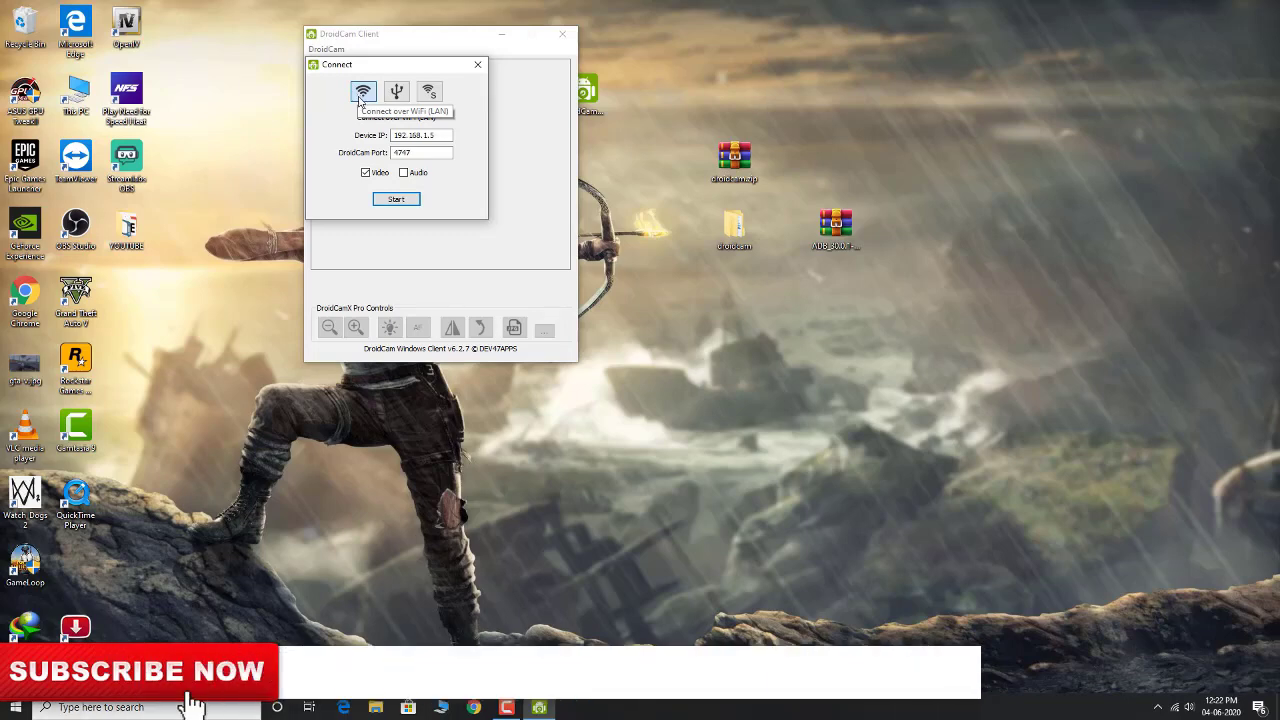
Step: Set the device IP to 192.168.1.5 and start the WiFi video connection on port 4747
left_click(447, 135)
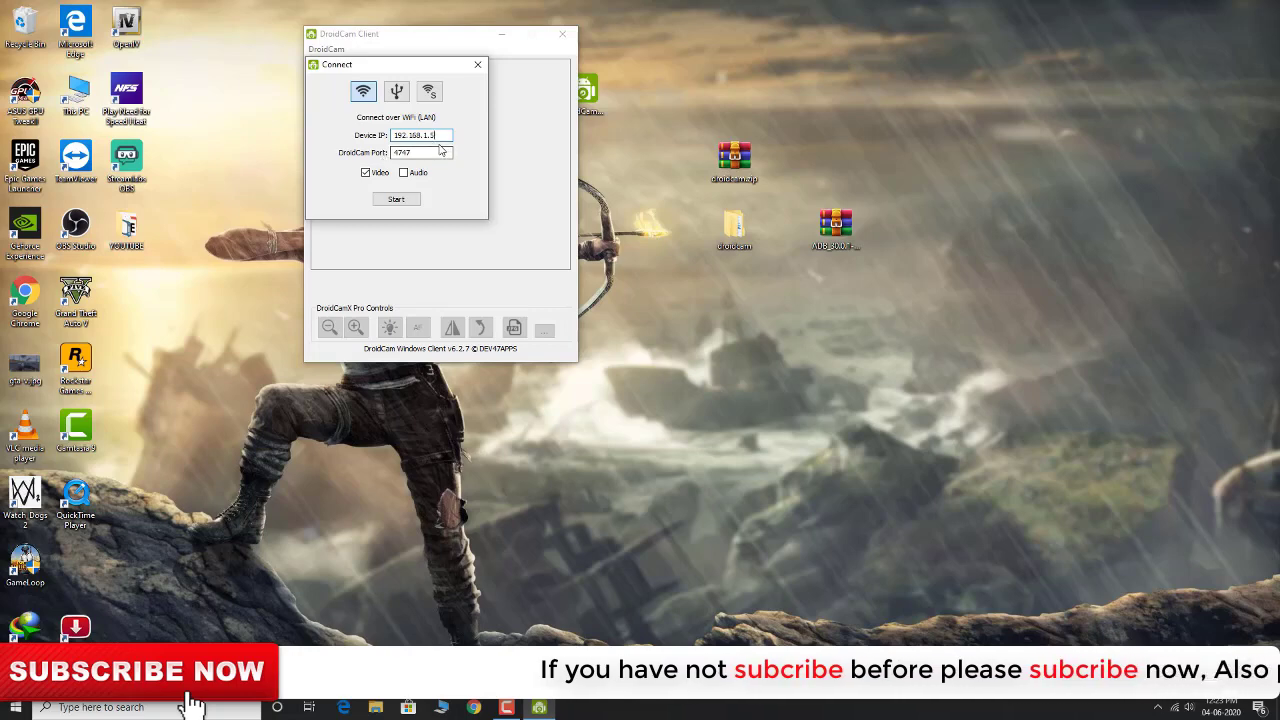
left_click_drag(436, 136, 430, 136)
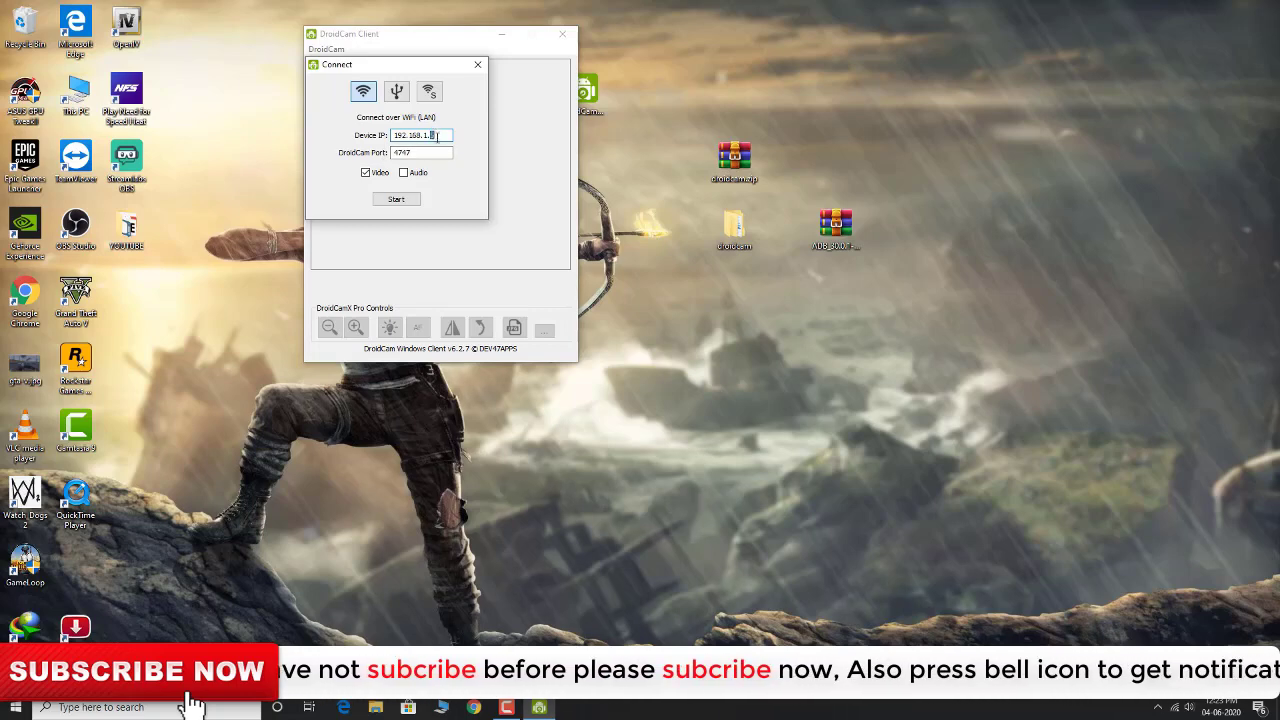
type("5")
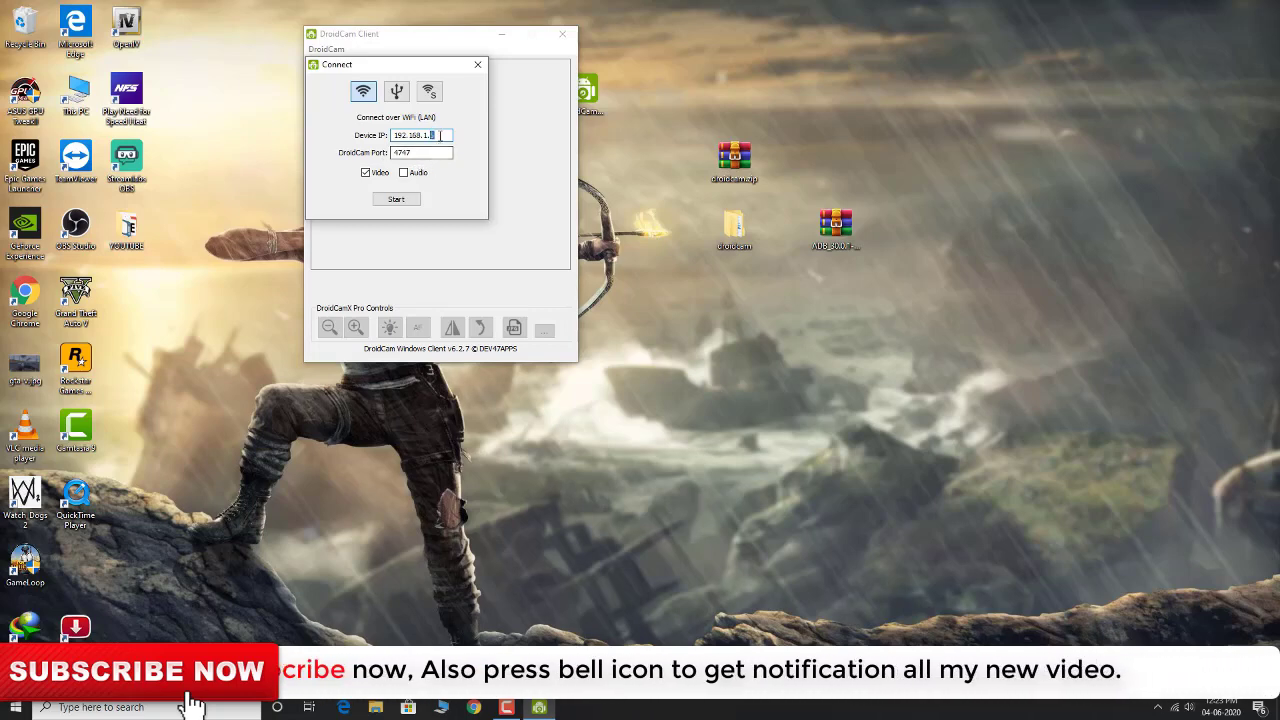
left_click(424, 154)
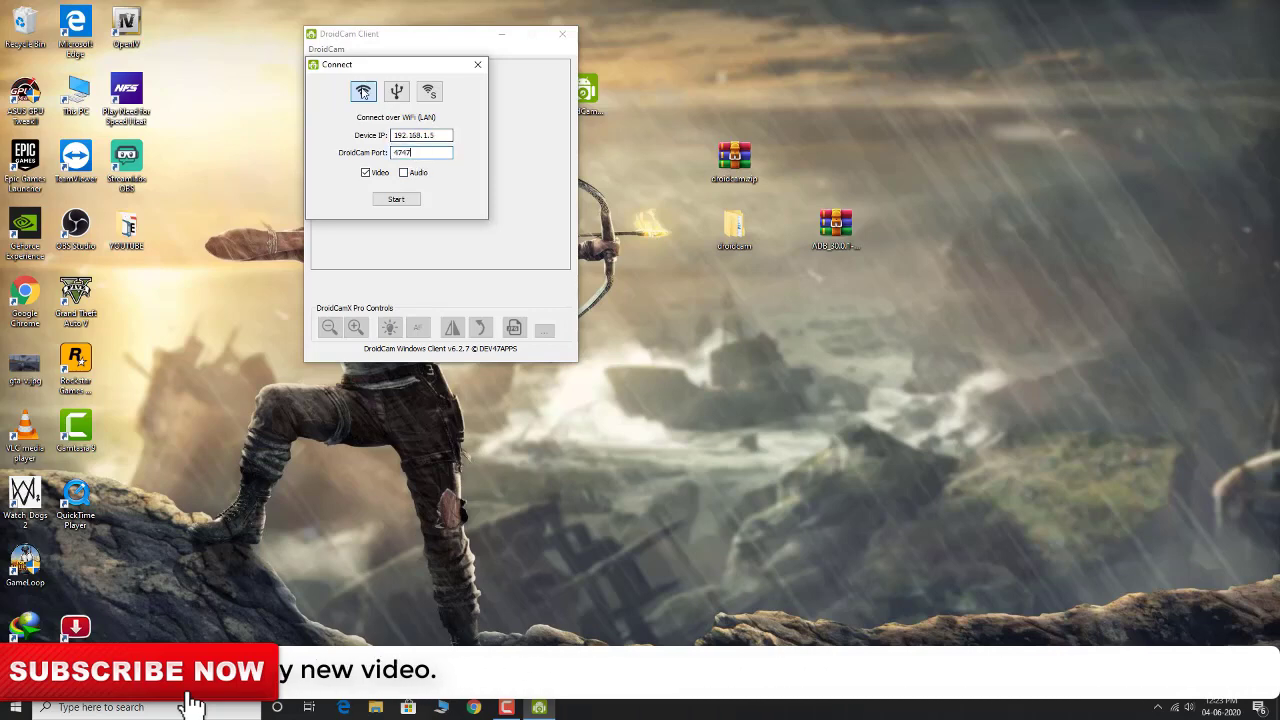
left_click(401, 200)
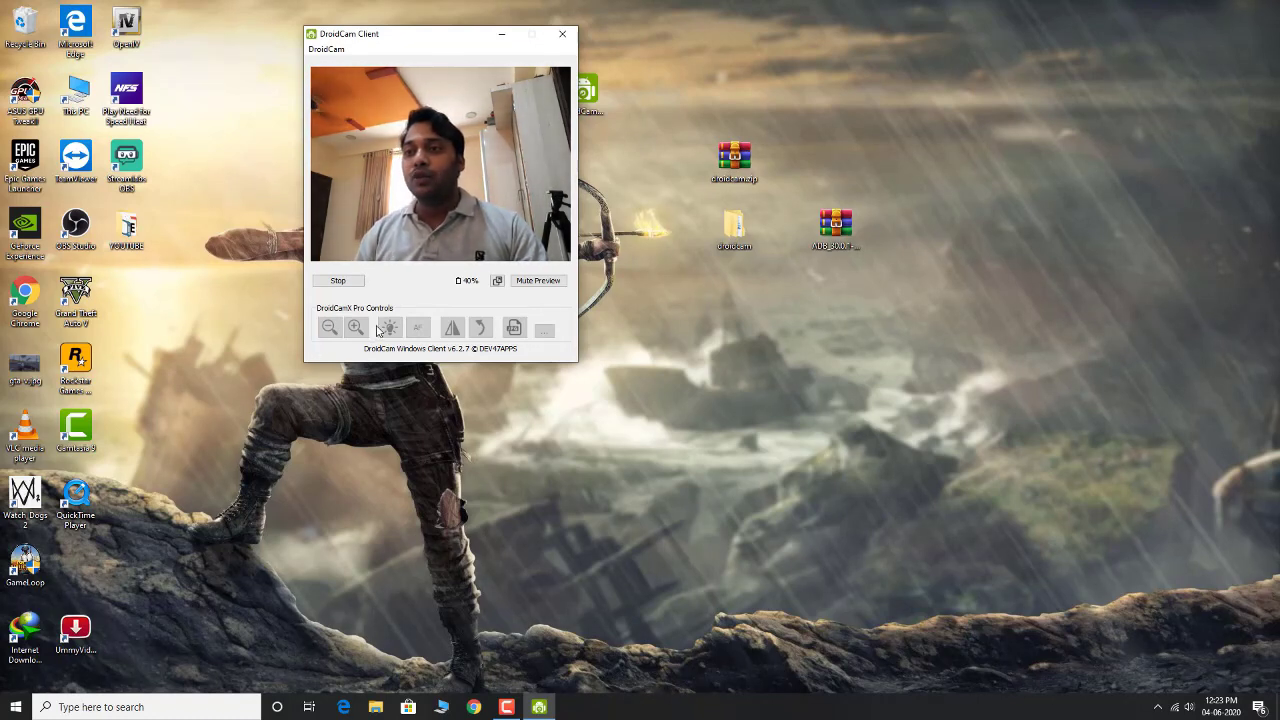
Step: Stop the WiFi camera feed, reopen the connection settings and switch the mode to USB
left_click(337, 281)
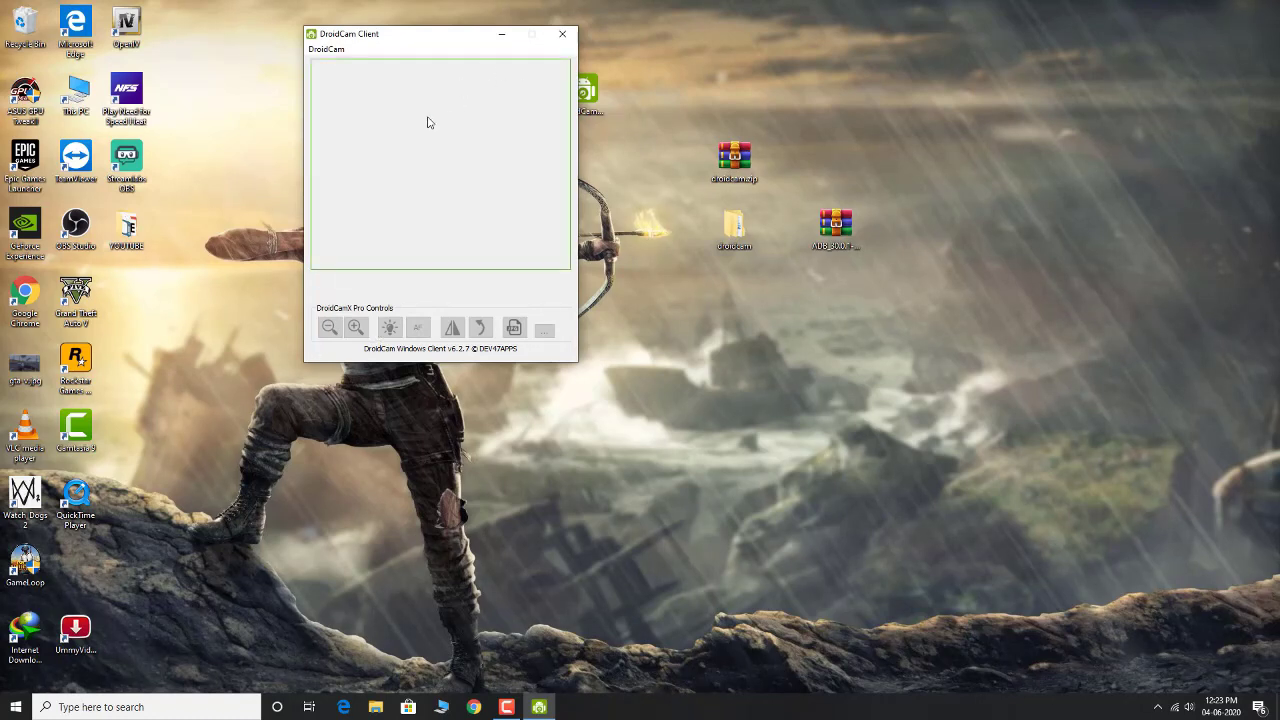
left_click(449, 172)
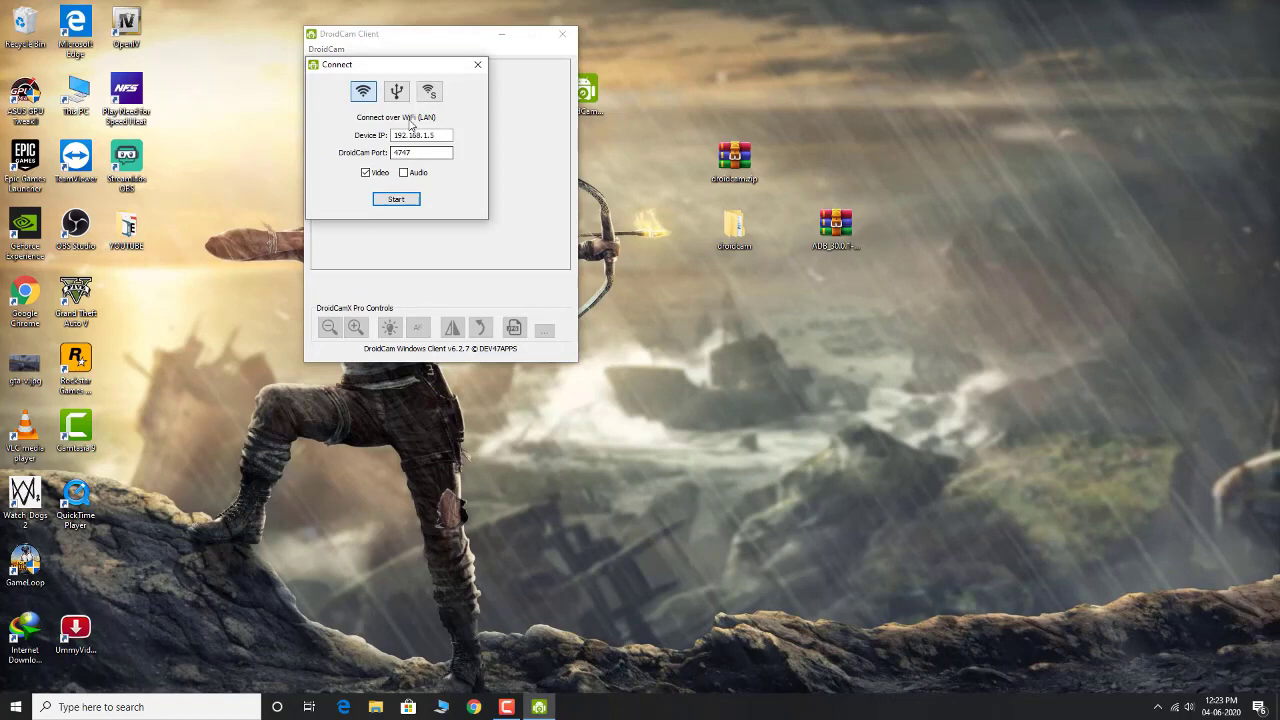
left_click(477, 64)
left_click(456, 164)
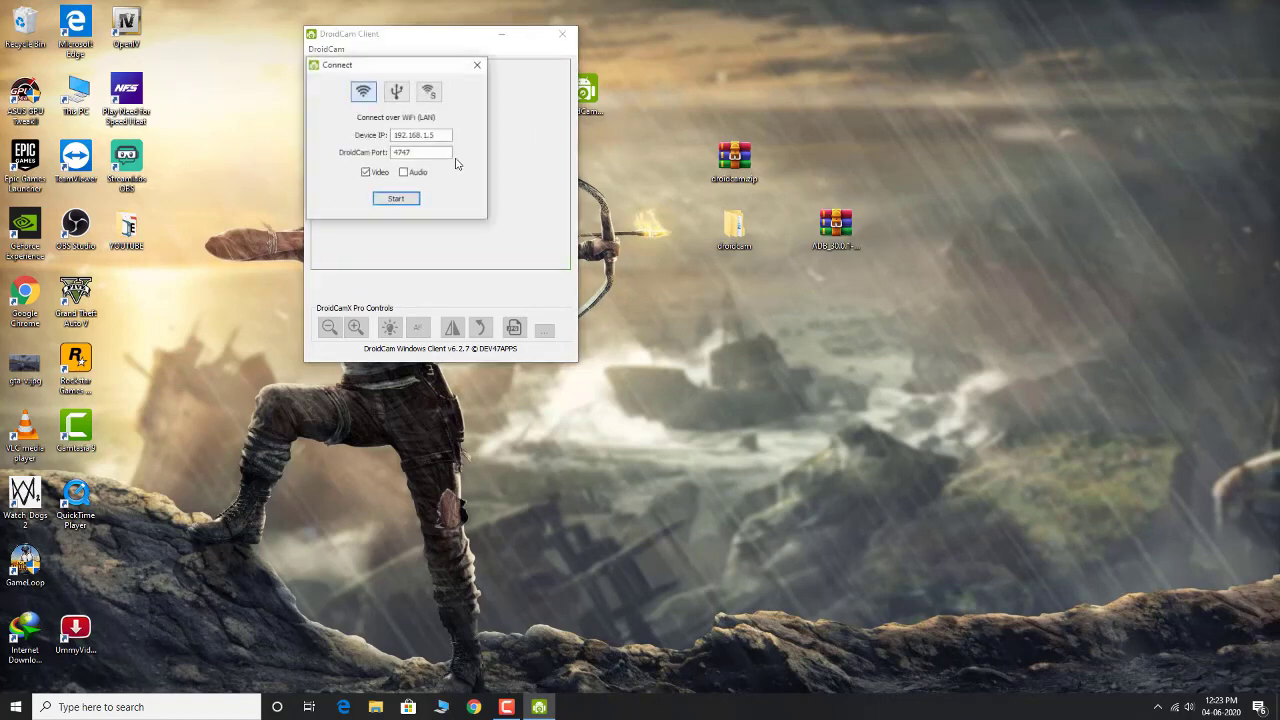
left_click_drag(400, 64, 472, 69)
left_click(466, 96)
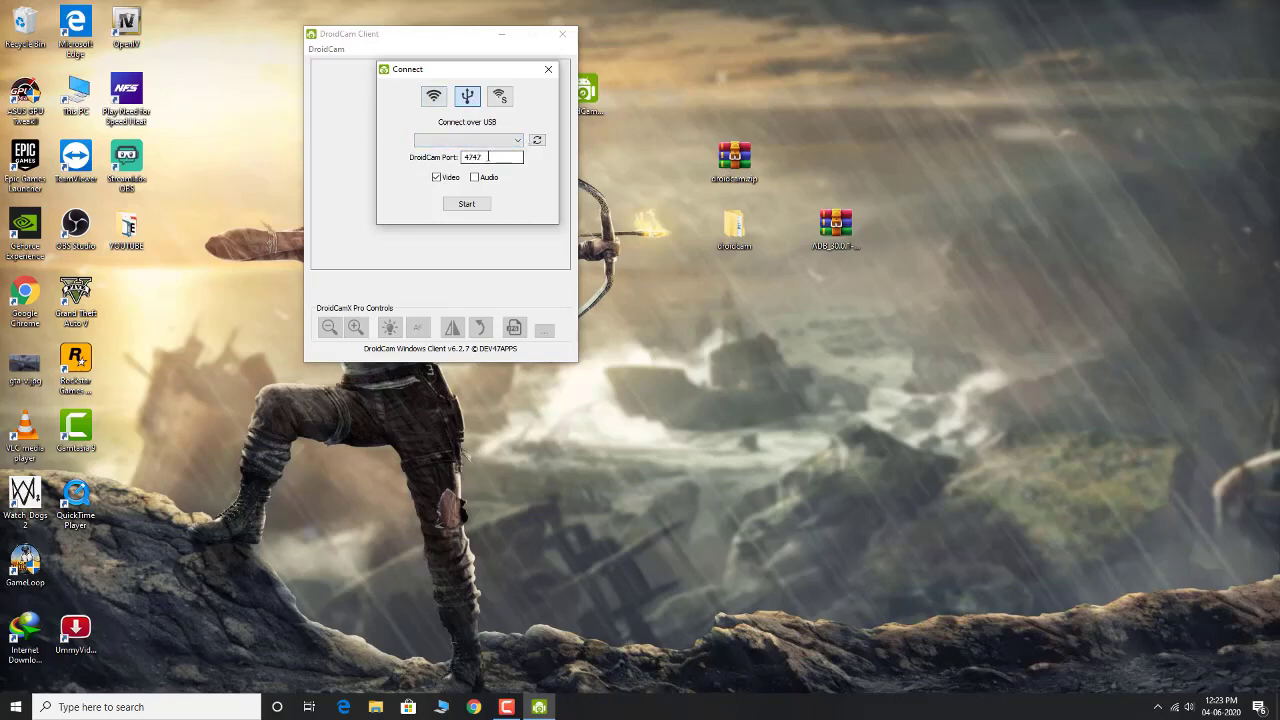
Step: Select the SM-G610F phone as the USB device and start the video connection on port 4747
left_click(518, 143)
left_click(513, 146)
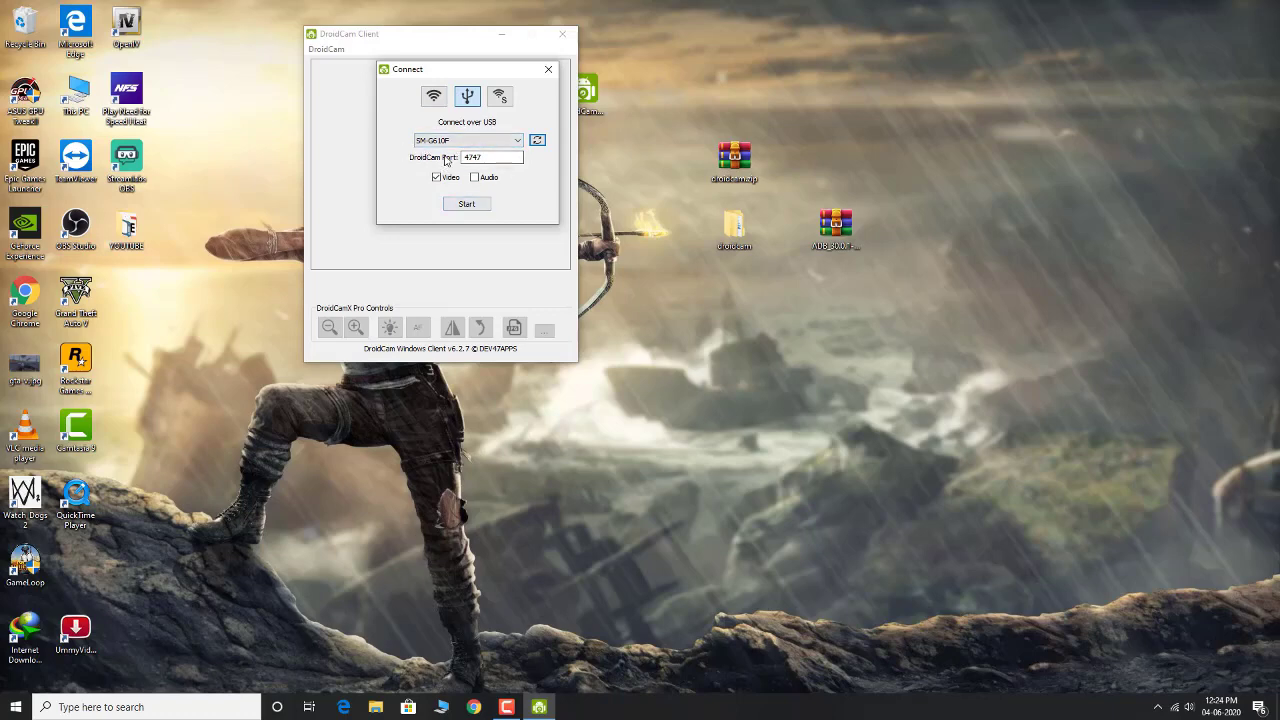
left_click(465, 204)
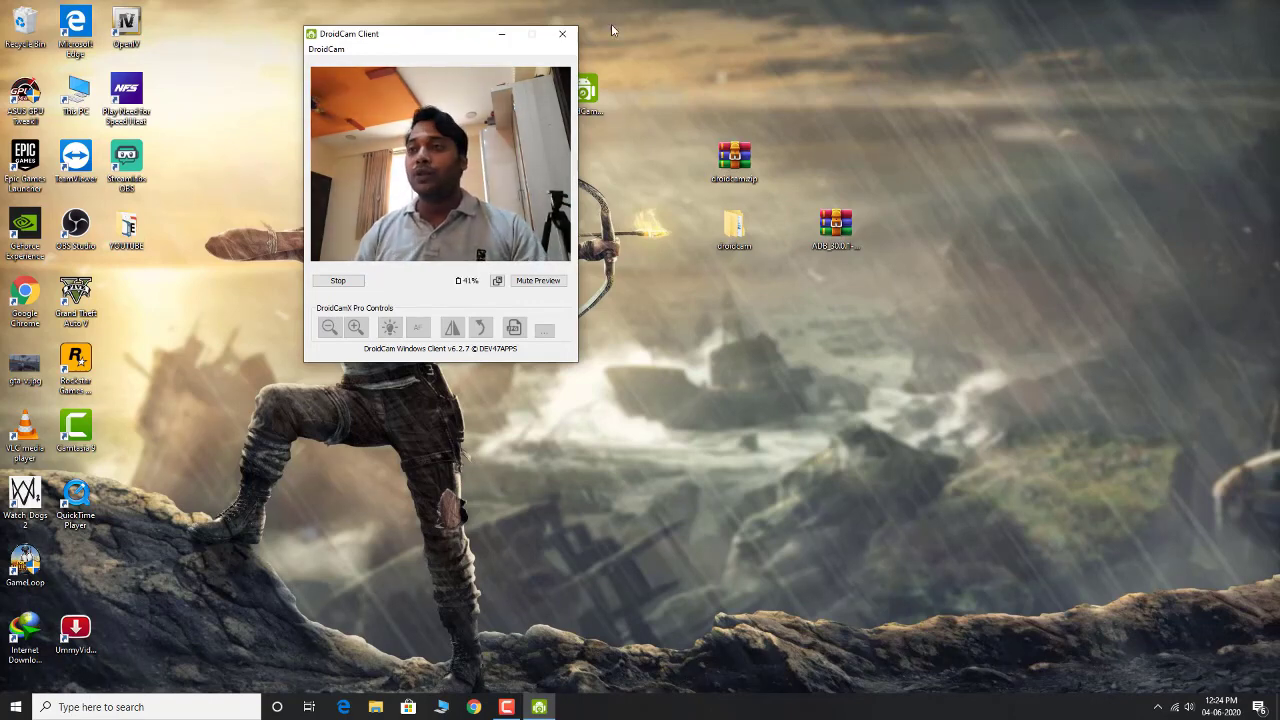
Step: Move the DroidCam window and the ADB archive clear of each other and open ADB_30.0.1-windows.zip in WinRAR
left_click_drag(453, 45, 338, 23)
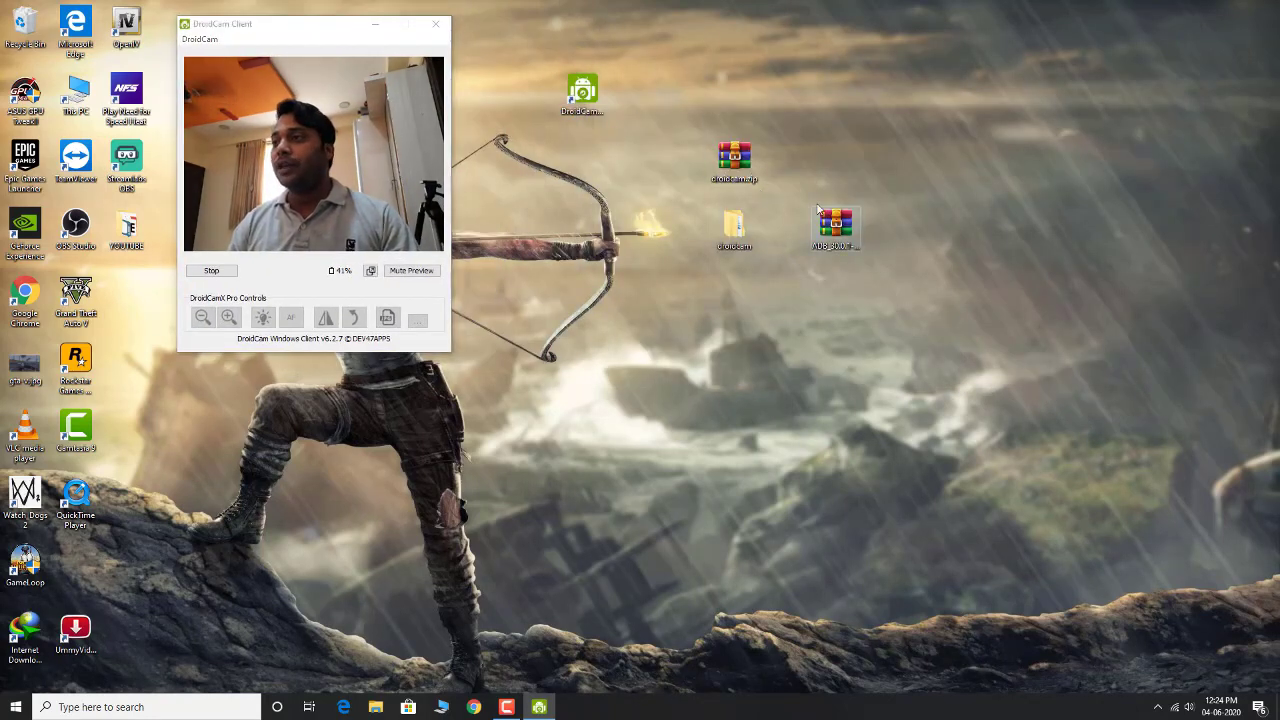
left_click_drag(836, 225, 785, 95)
double_click(786, 96)
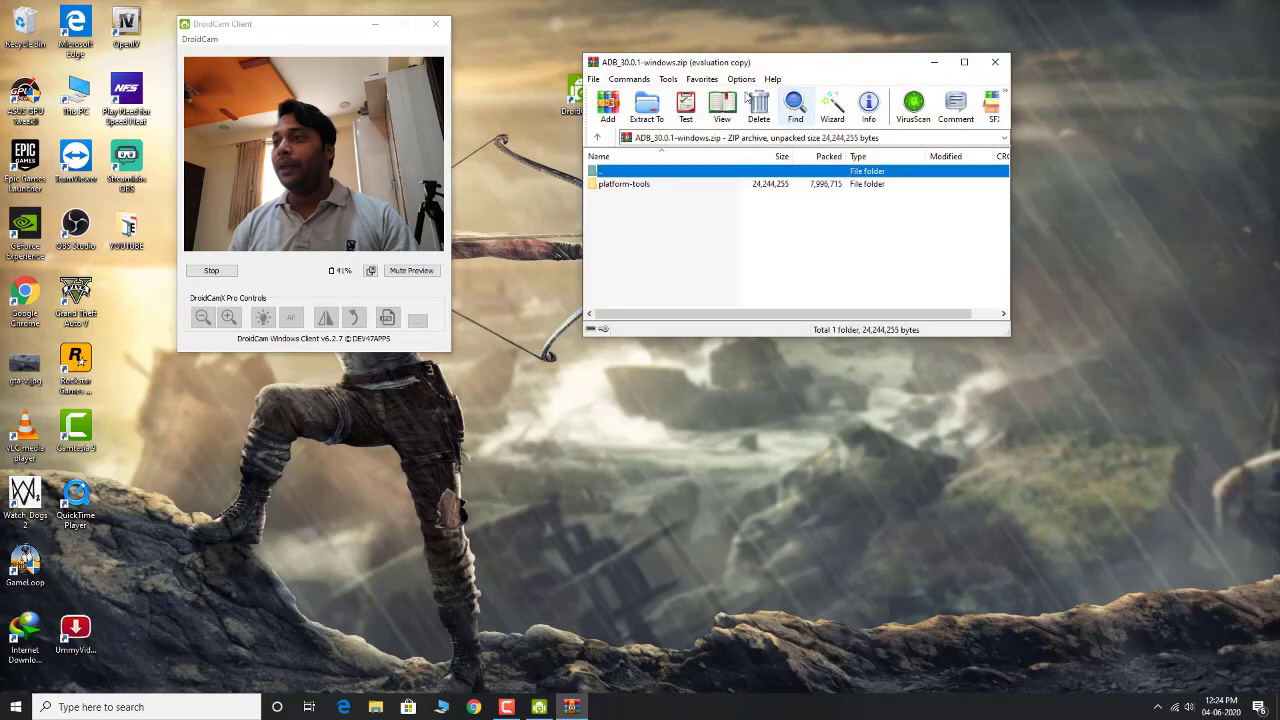
Step: Move the ADB archive window aside and open the DroidCam folder on Installation Drive (D:) in File Explorer
left_click_drag(740, 58, 920, 62)
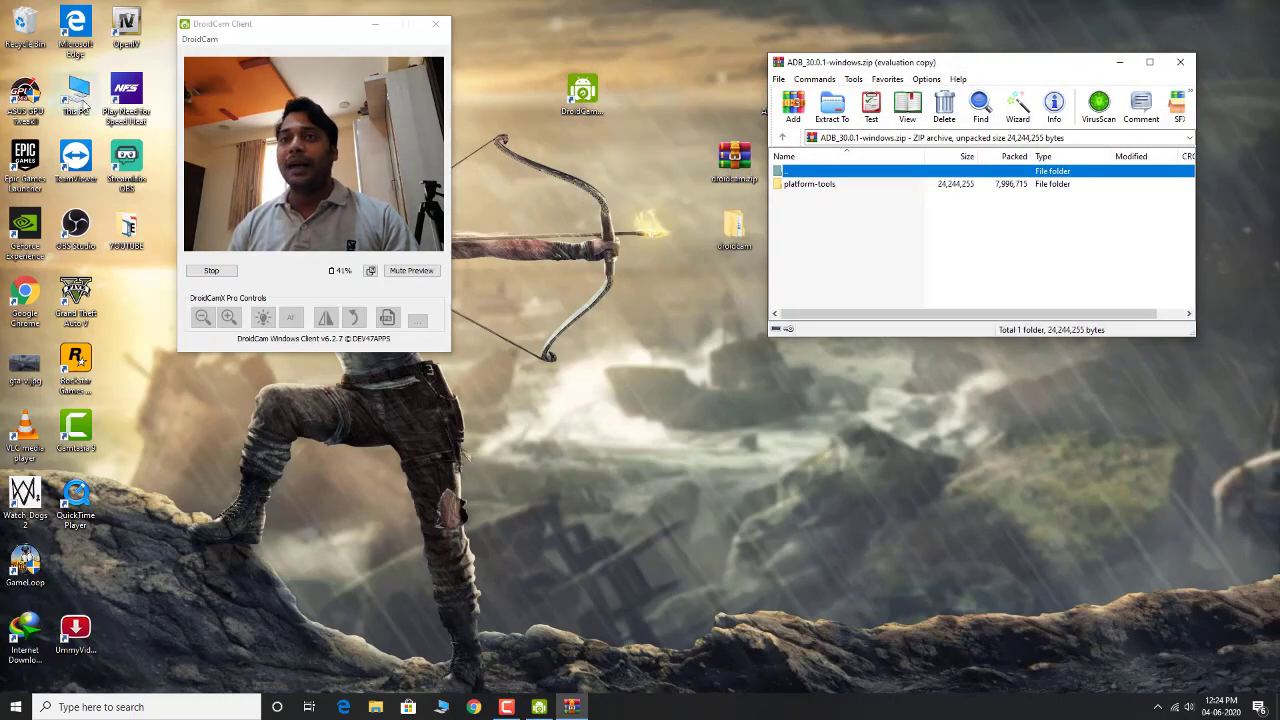
double_click(76, 90)
left_click_drag(441, 7, 828, 27)
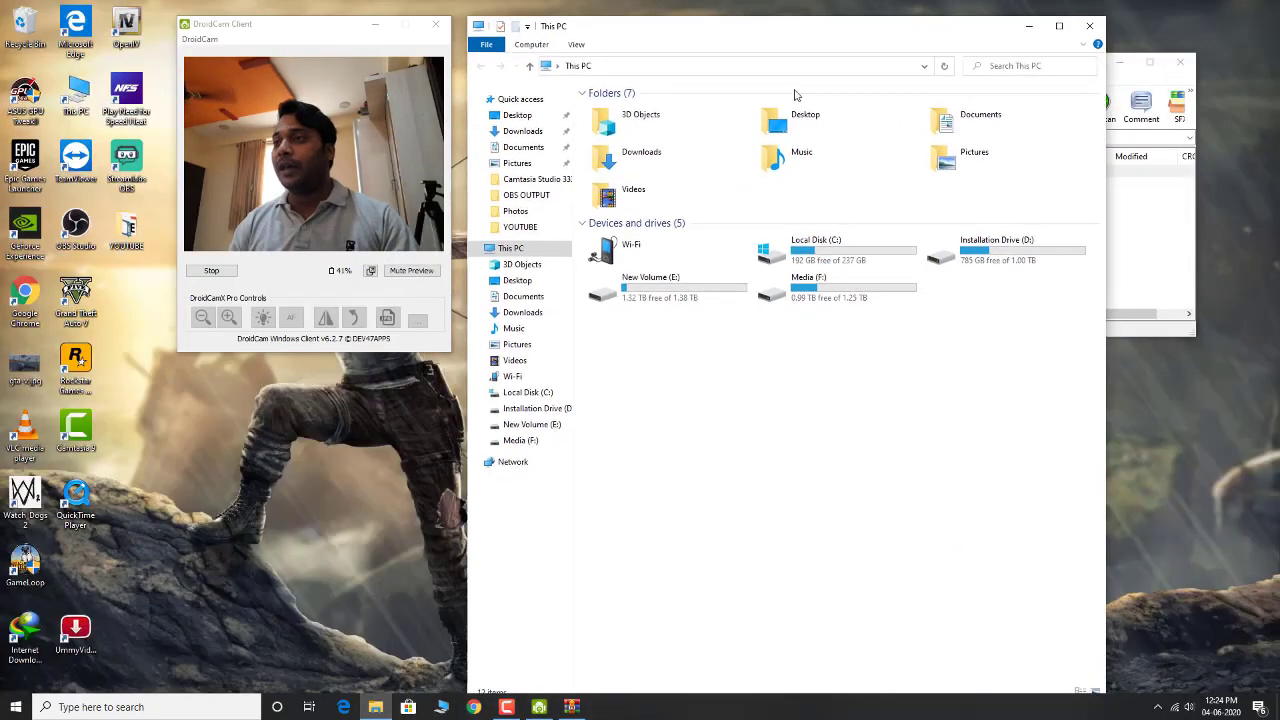
double_click(975, 249)
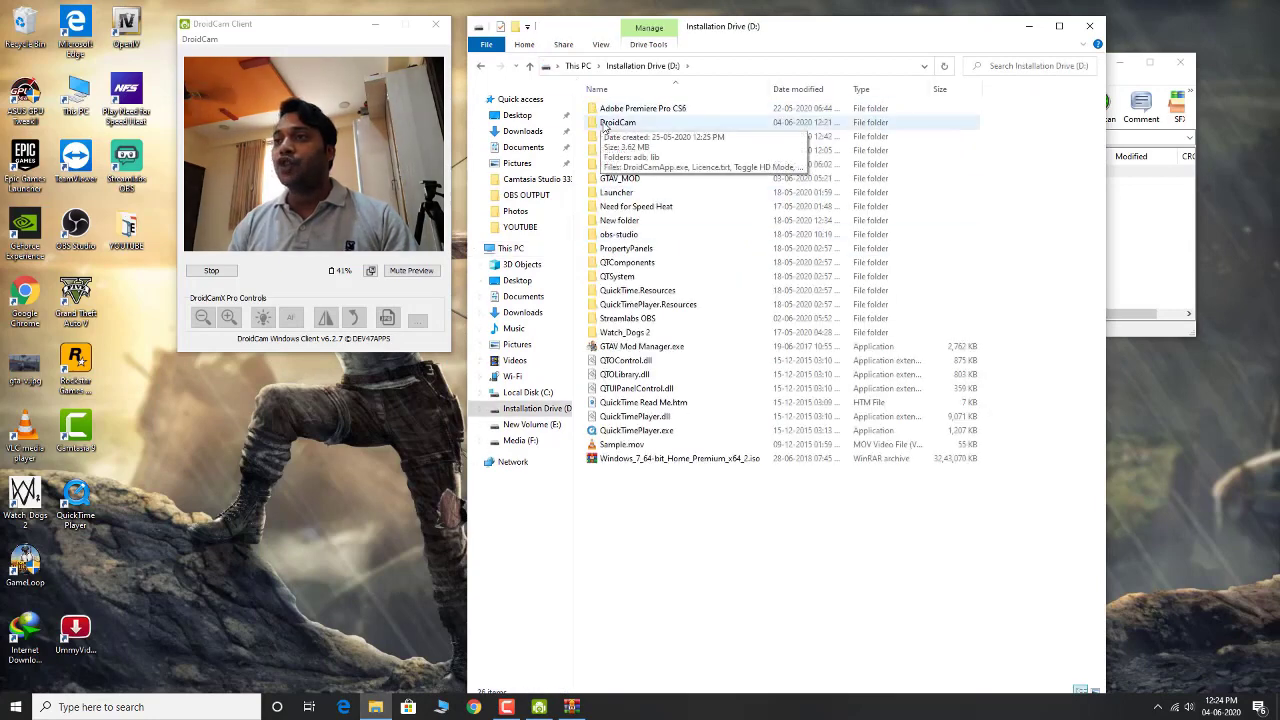
double_click(612, 122)
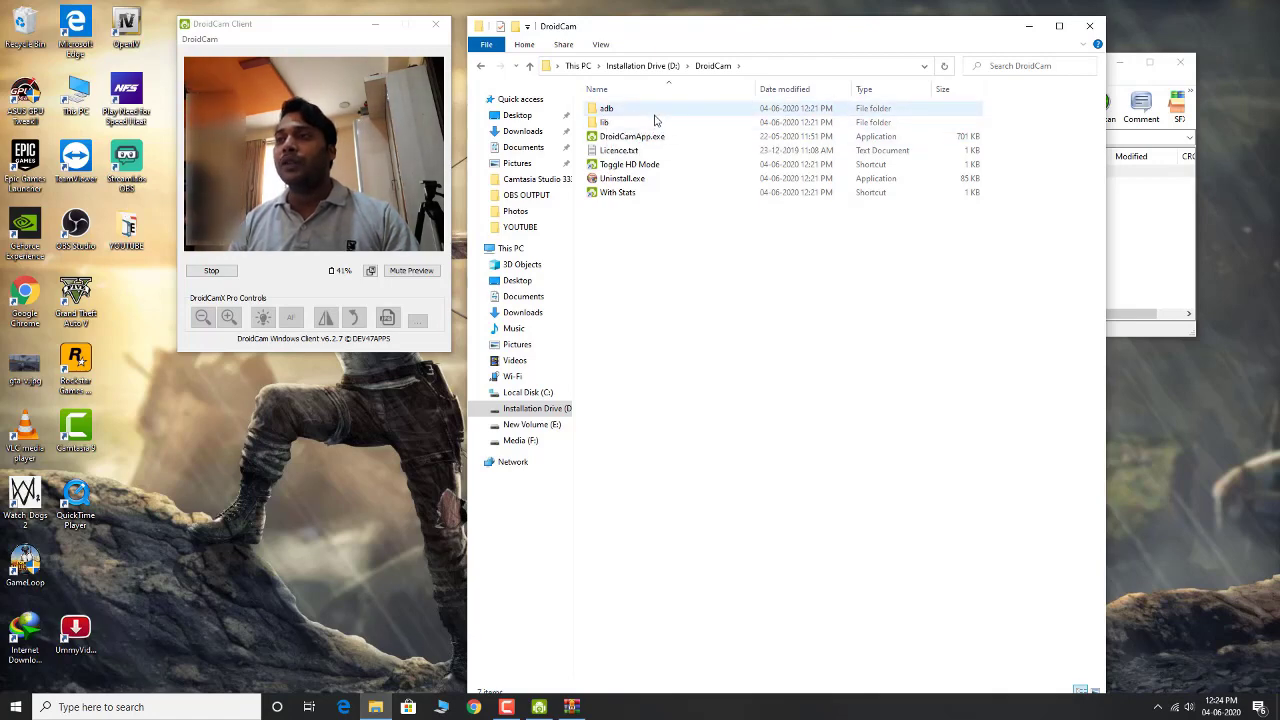
Step: Open the platform-tools folder inside the ADB archive, select all its files and folders, and look through them
left_click(1196, 205)
left_click(823, 188)
double_click(823, 188)
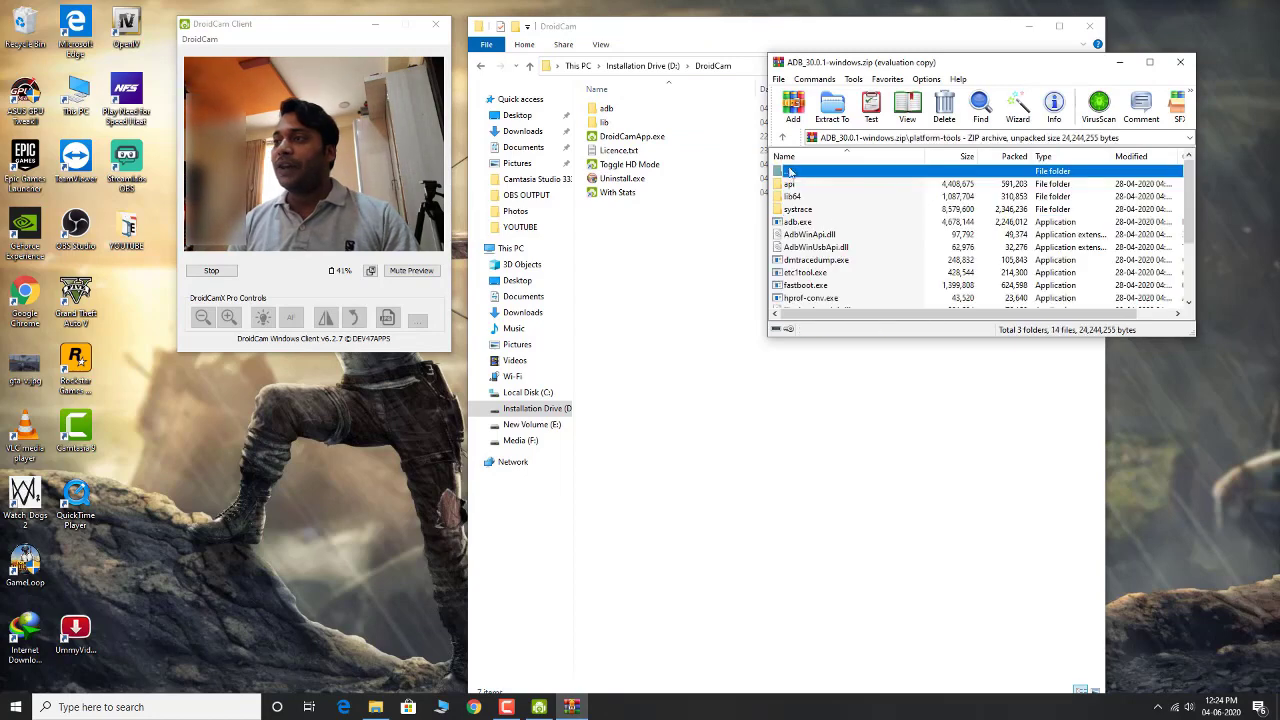
left_click_drag(773, 184, 778, 197)
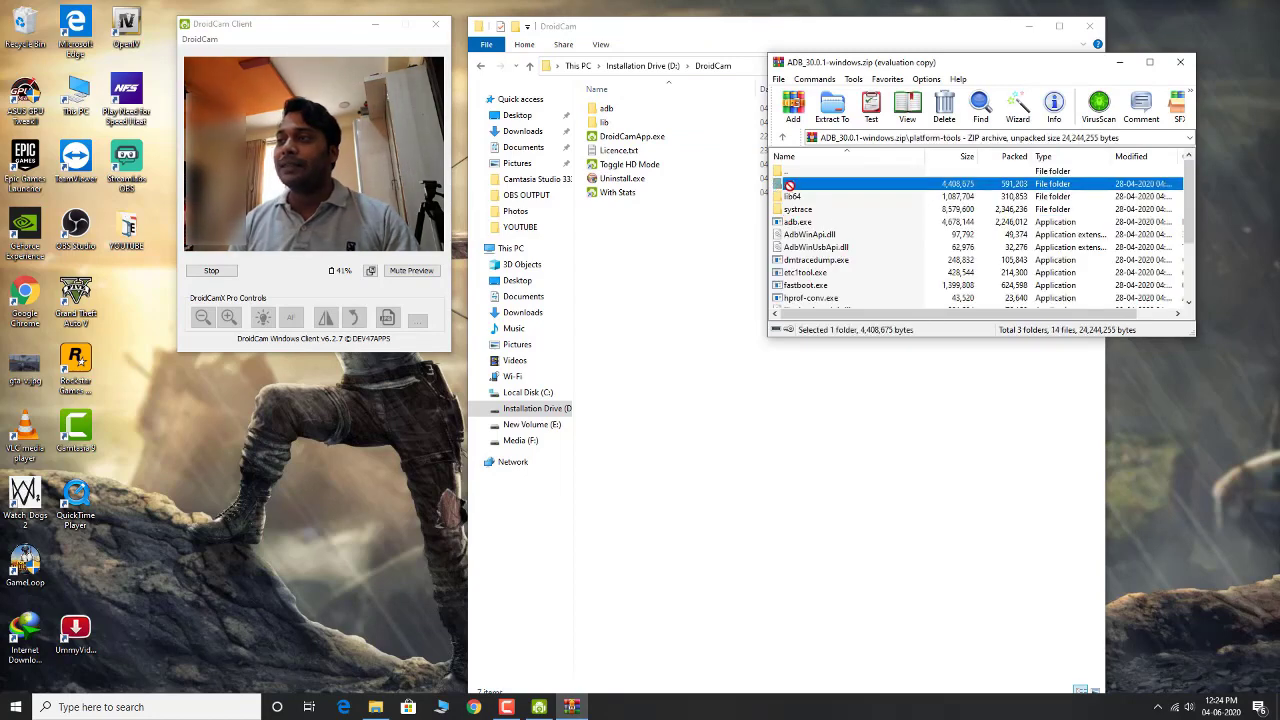
key("ctrl+a")
scroll(868, 216, "down", 3)
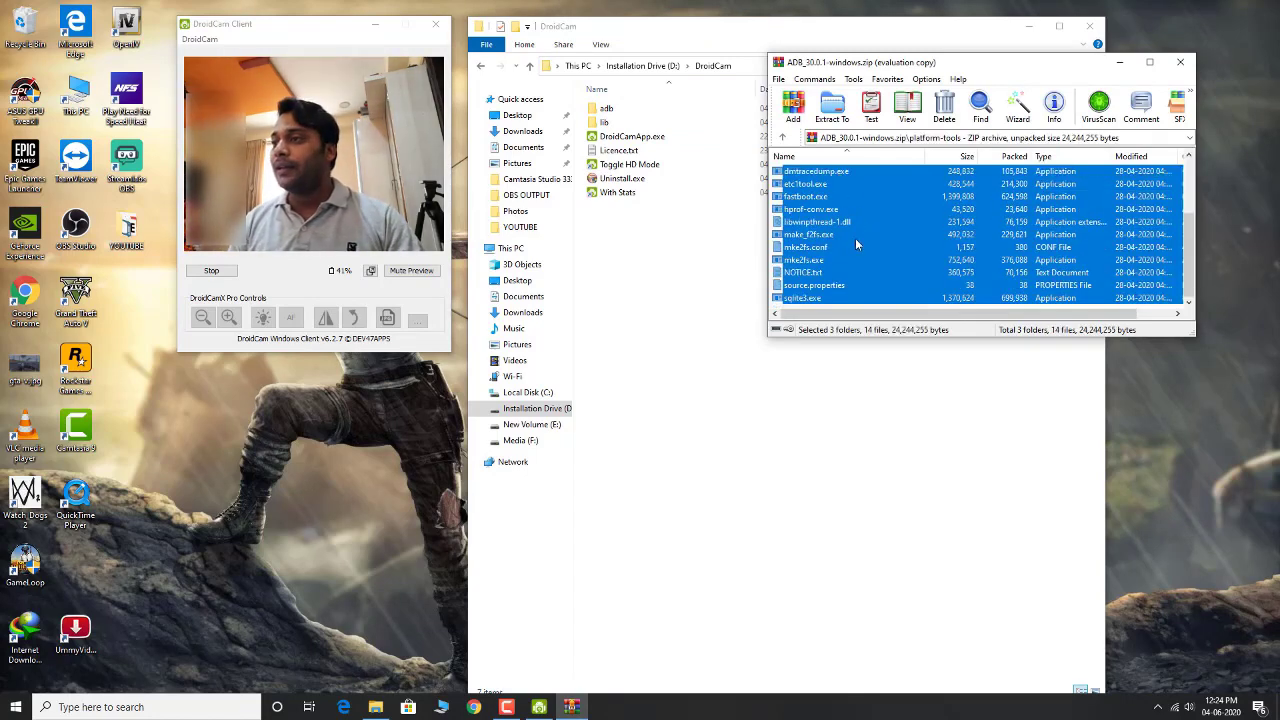
Step: Open the adb subfolder of the DroidCam installation folder and select adb.exe, AdbWinApi.dll and AdbWinUsbApi.dll
left_click(627, 233)
double_click(606, 108)
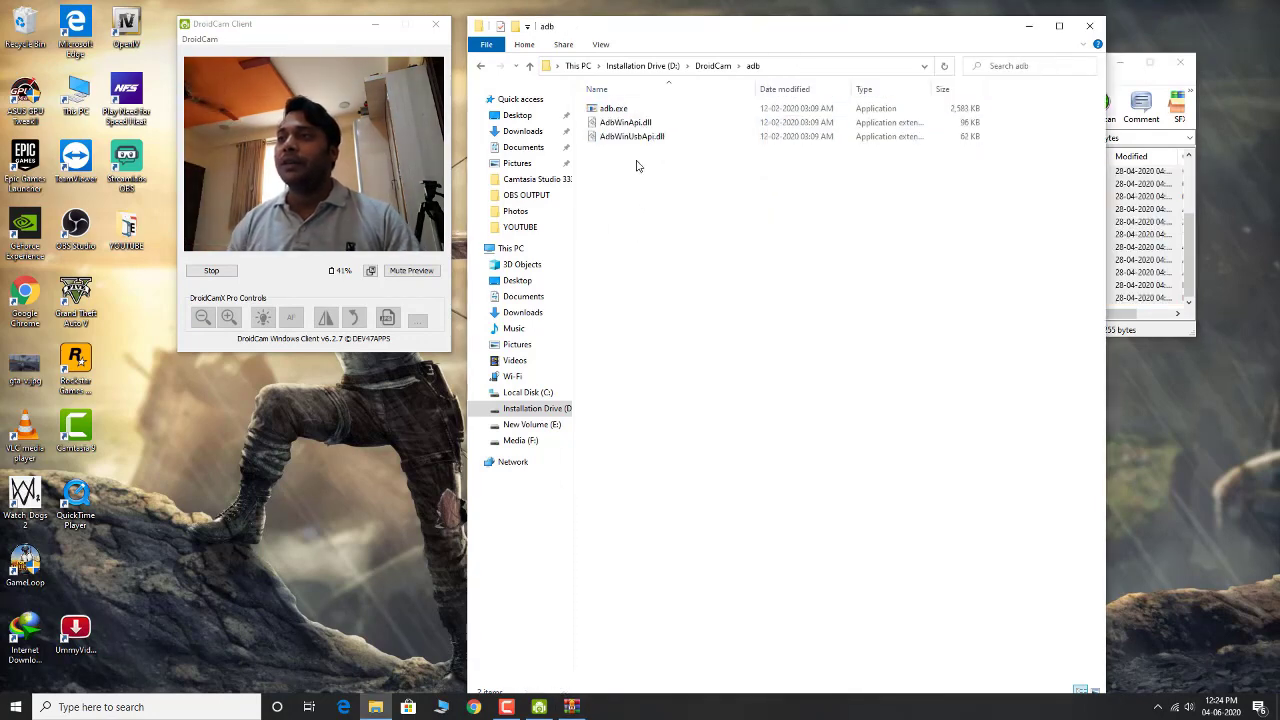
left_click_drag(637, 165, 612, 96)
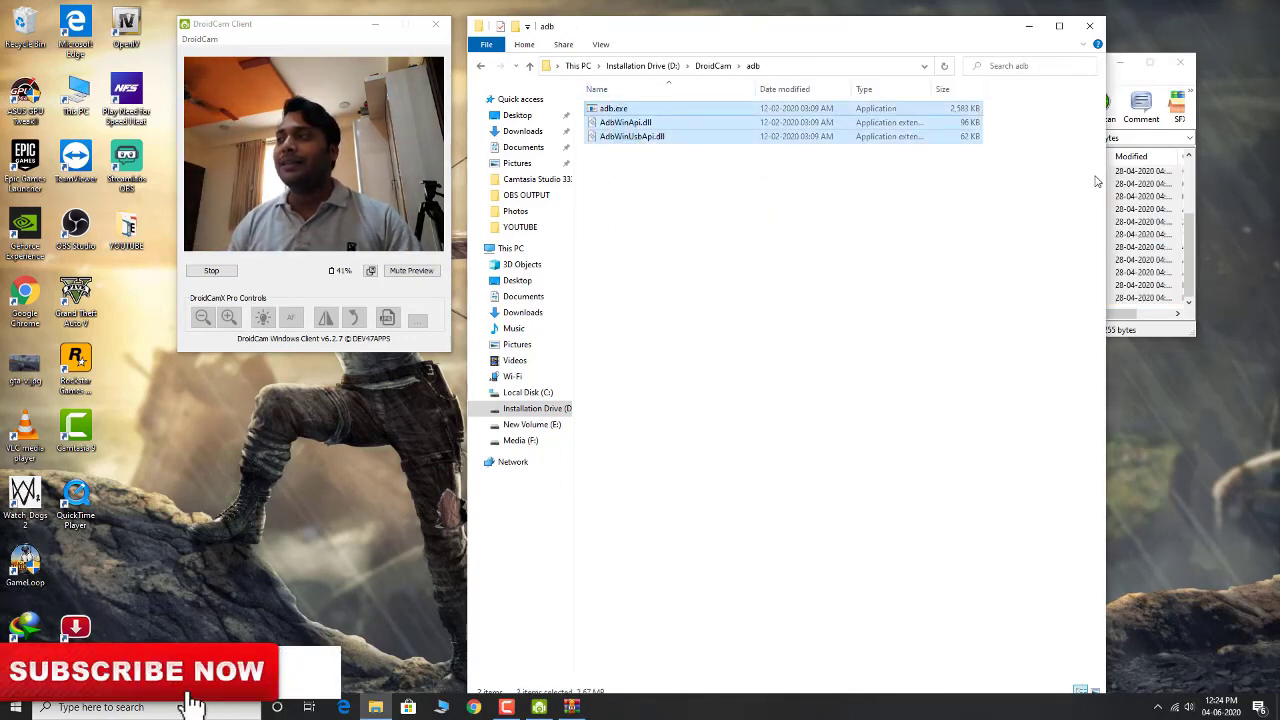
Step: Close the ADB archive and the File Explorer window showing the adb folder, leaving the DroidCam client open
left_click(1140, 196)
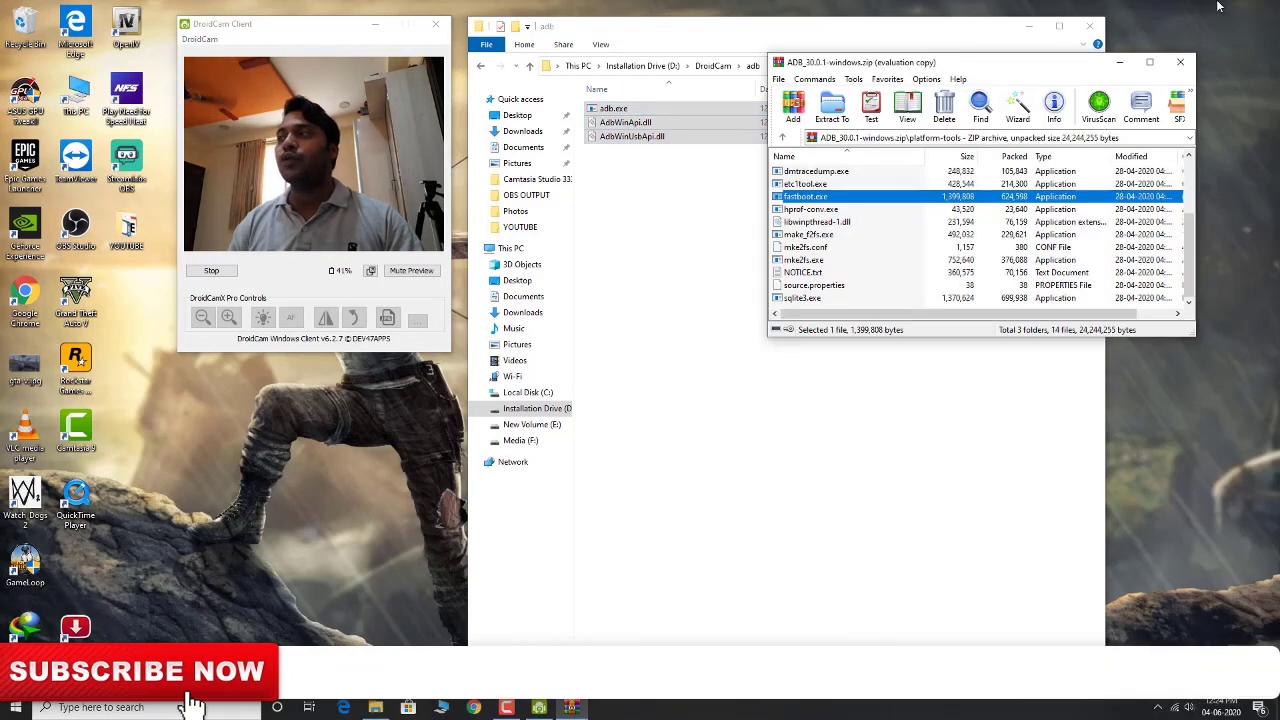
left_click(1183, 63)
left_click(740, 210)
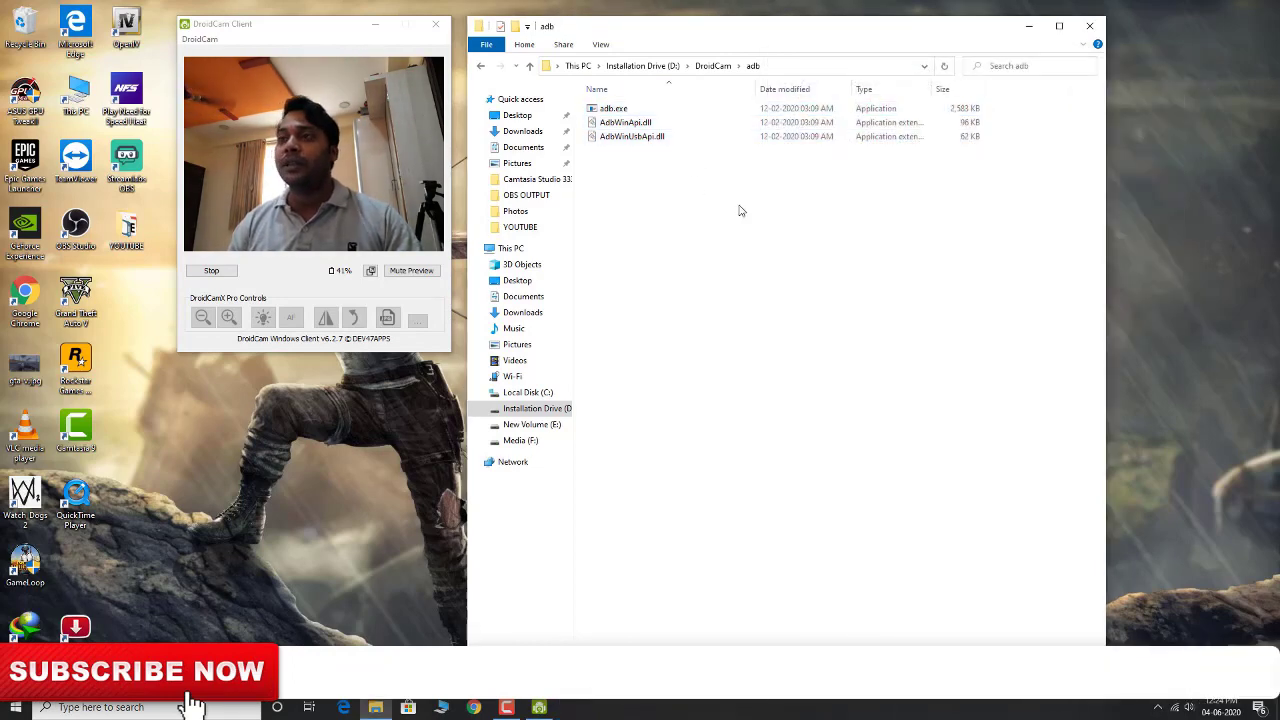
left_click(1089, 25)
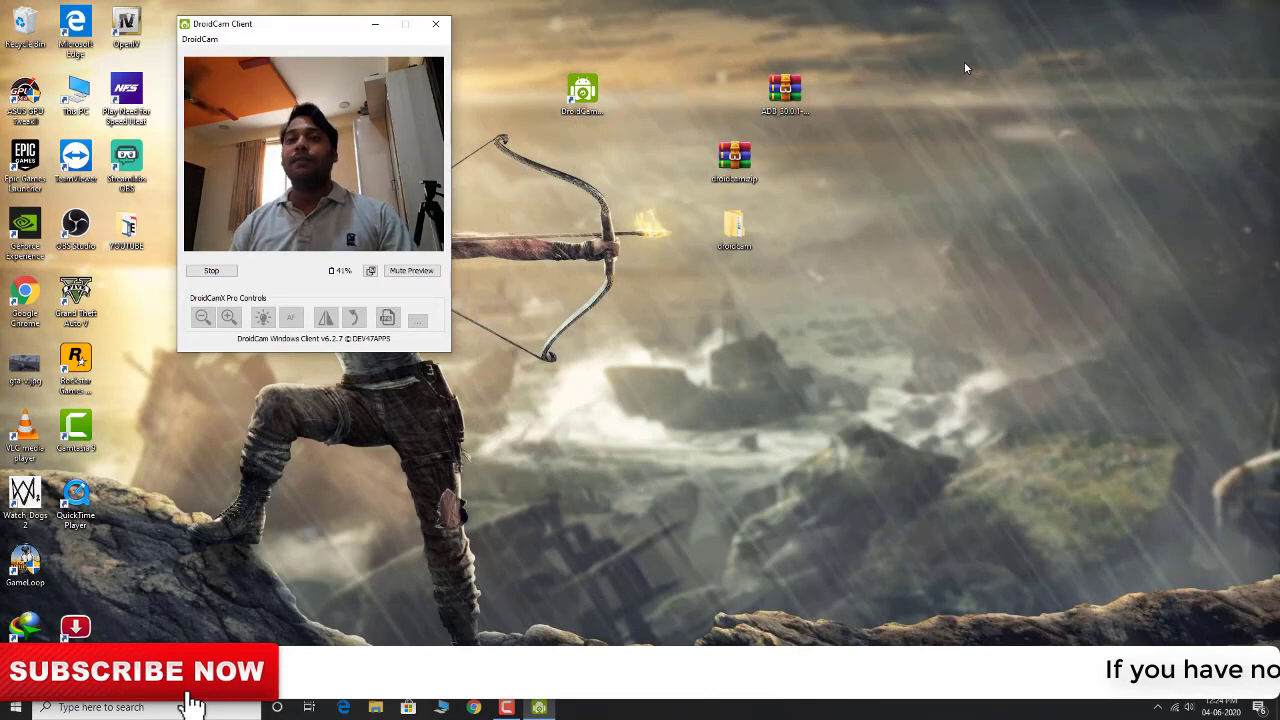